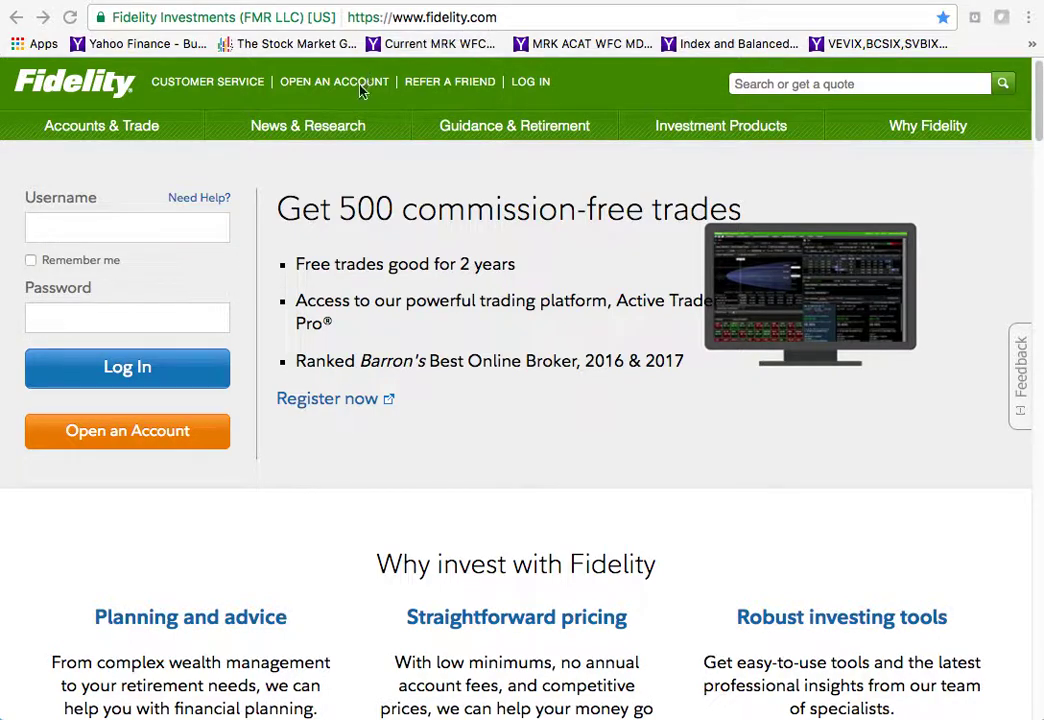
Open the Mutual Funds research page and toggle the No Transaction Fee funds filter off and back on
click(309, 127)
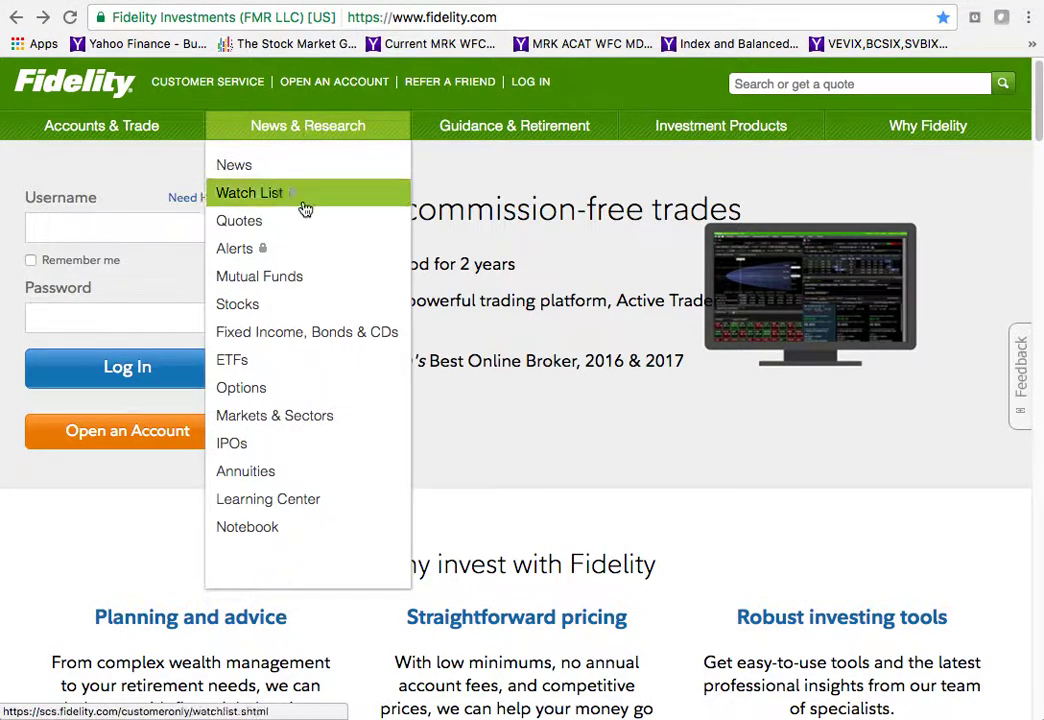
click(288, 284)
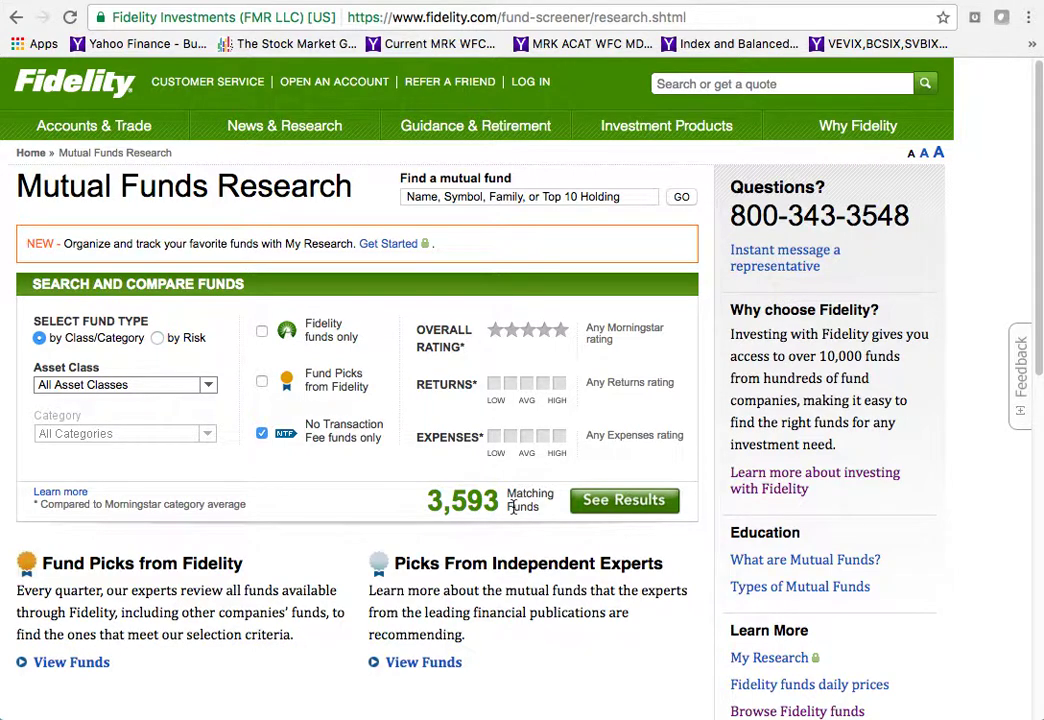
click(262, 434)
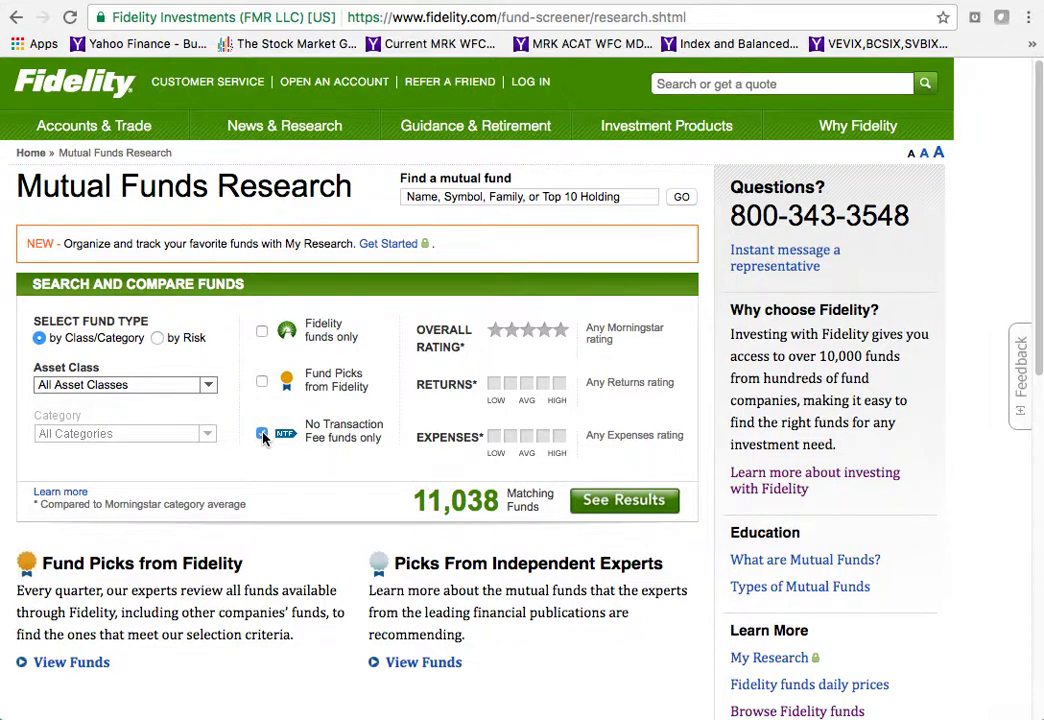
click(262, 435)
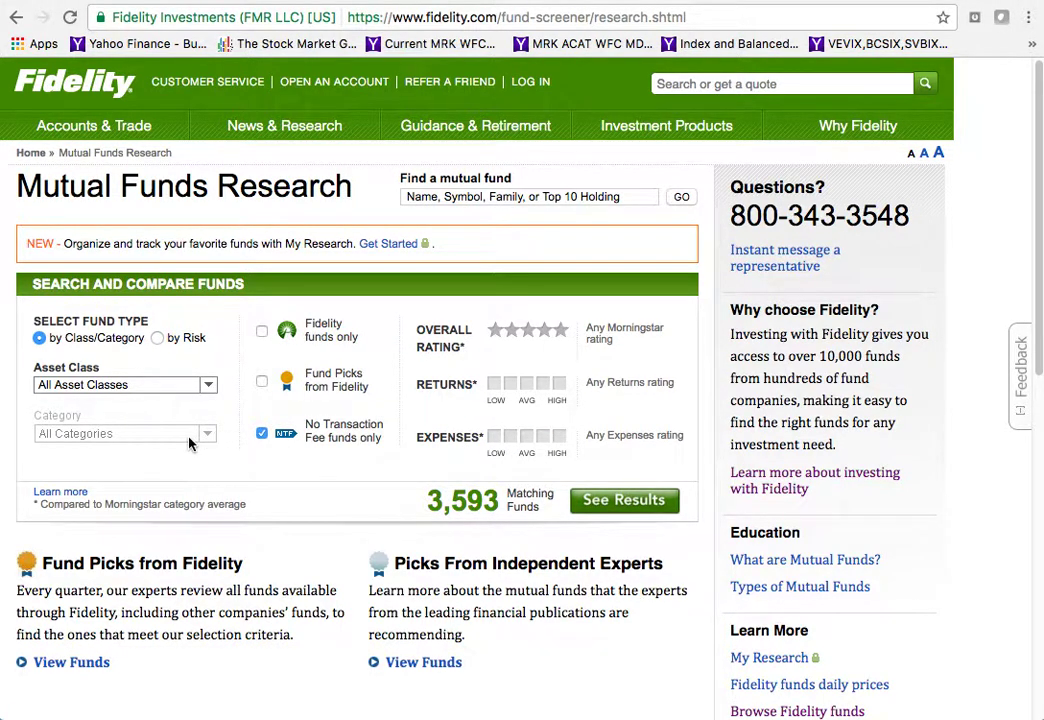
Set the asset class to U.S. Equity and look through the fund categories it offers
click(209, 387)
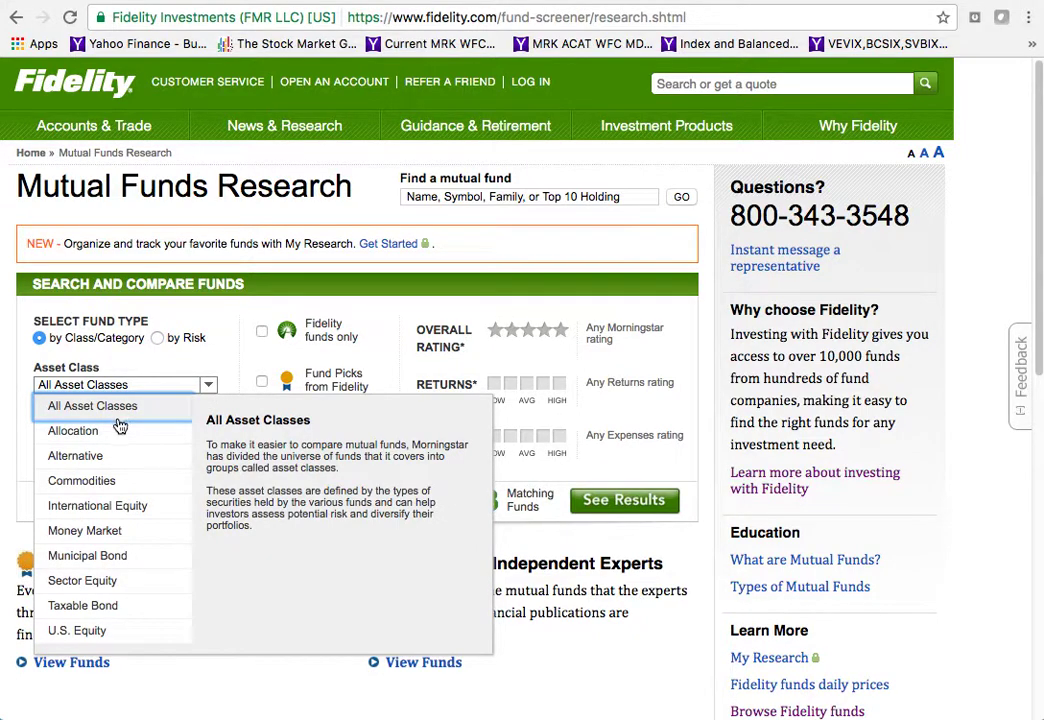
mouse_move(90, 632)
click(81, 632)
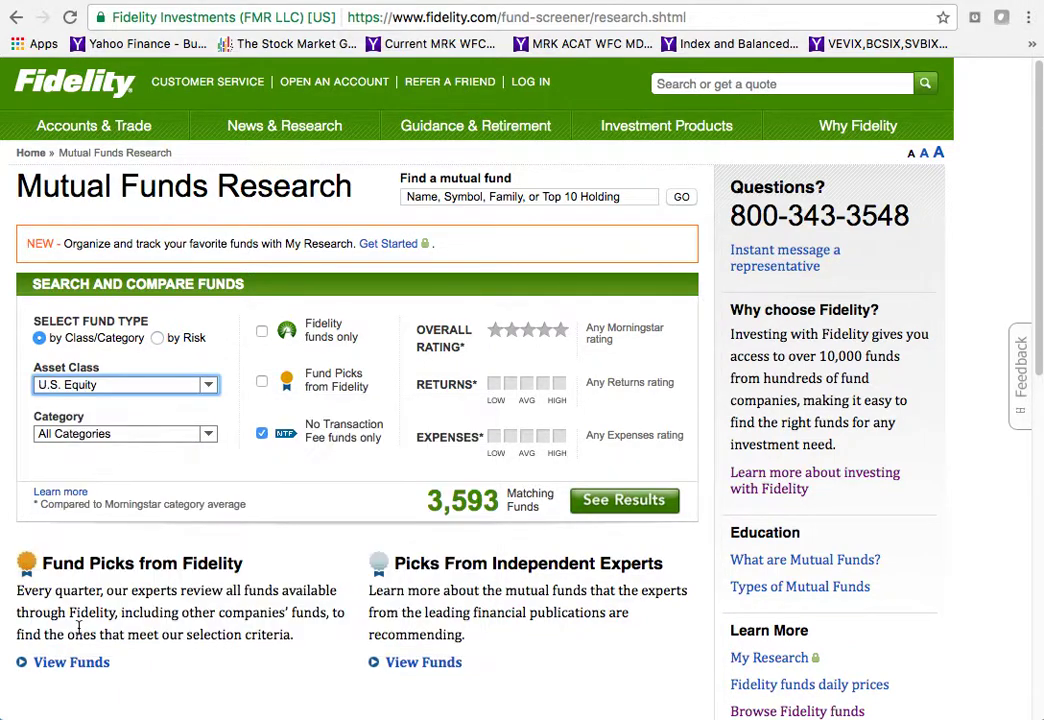
click(208, 436)
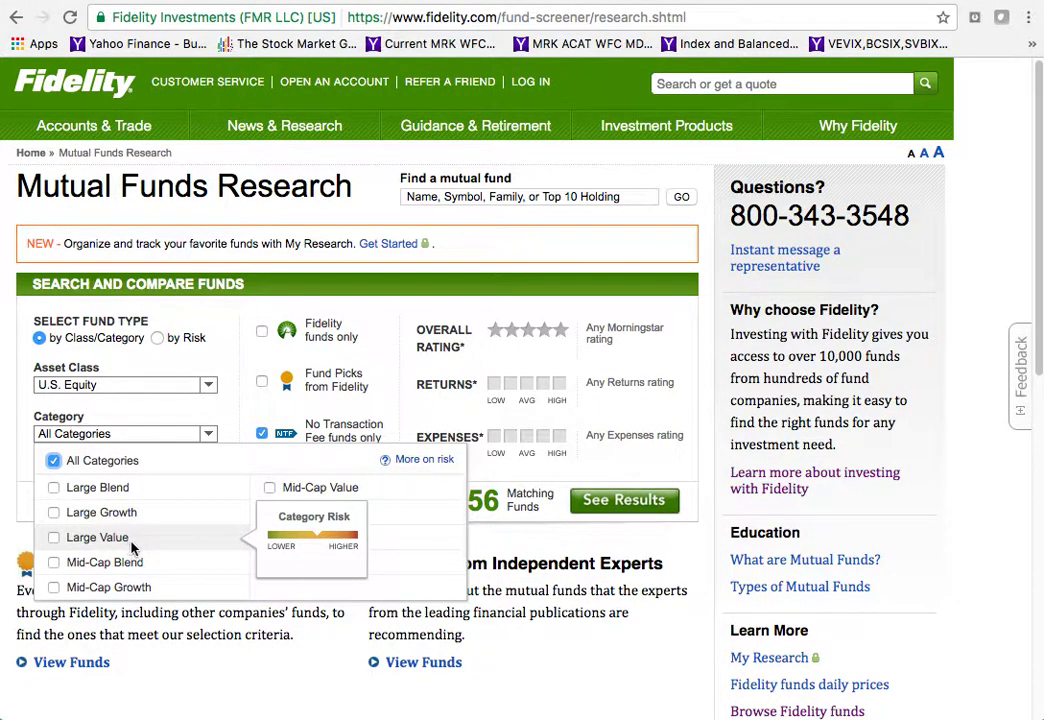
click(248, 401)
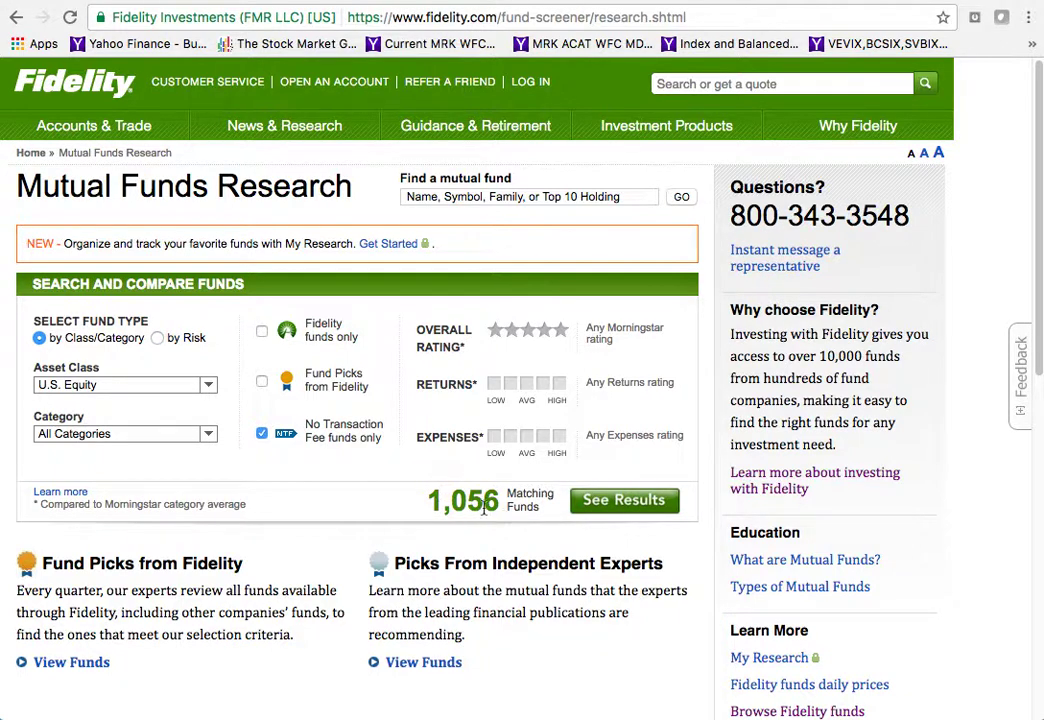
Narrow the U.S. Equity fund search to the Large Value category
click(209, 437)
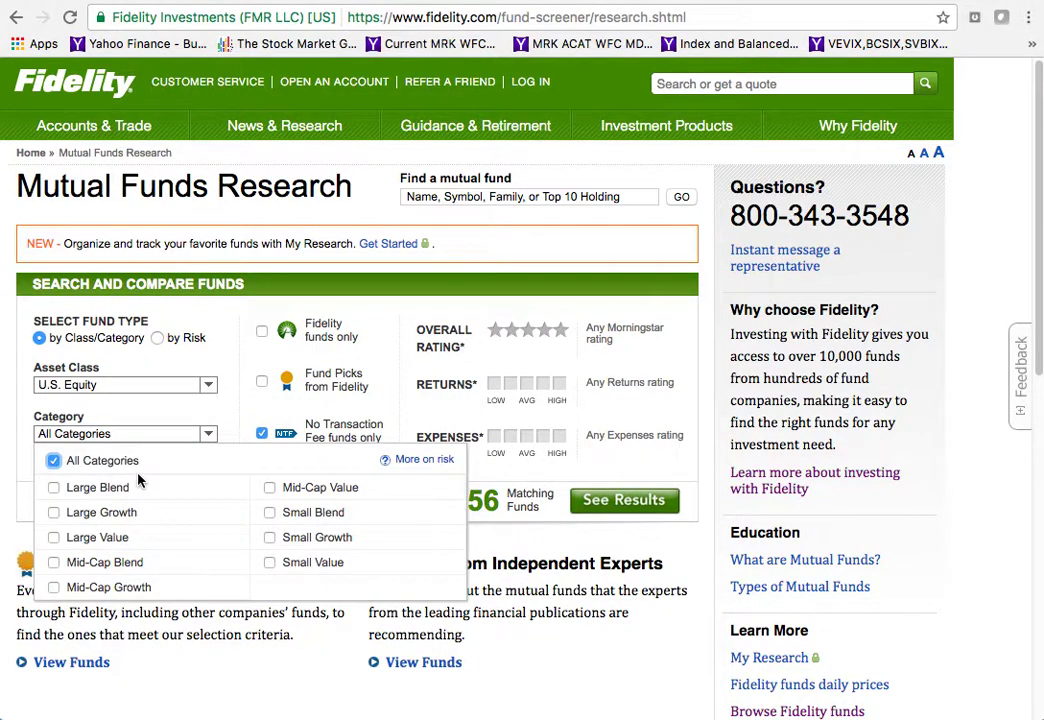
click(55, 539)
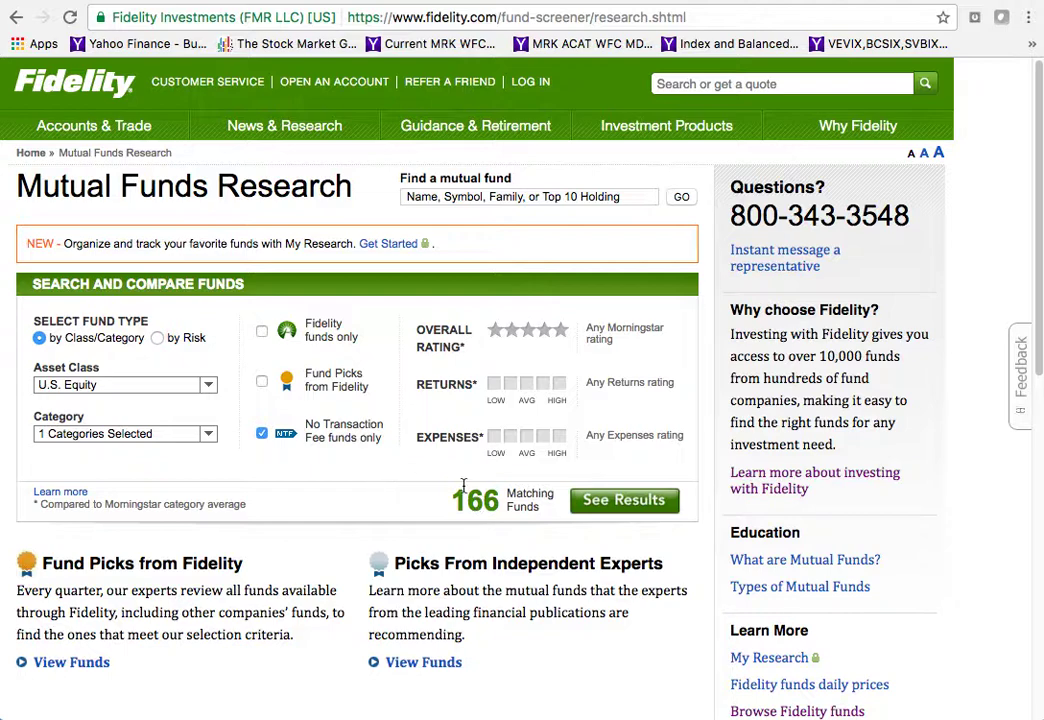
Replace the Large Value category with Mid-Cap Value and show the list of matching funds
click(208, 436)
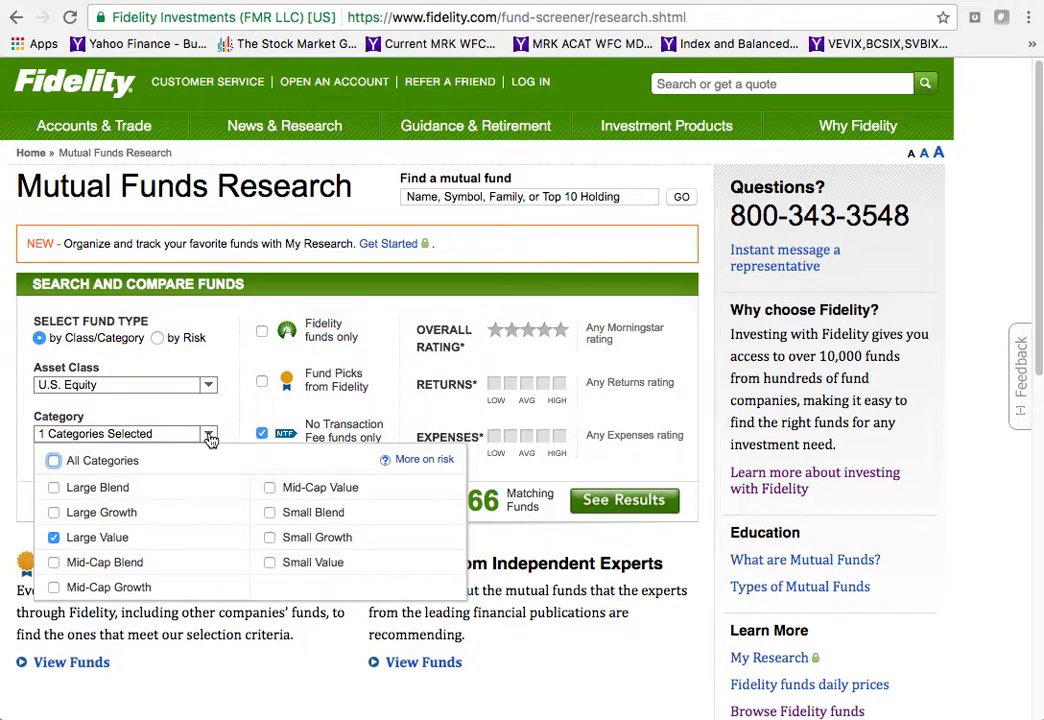
click(270, 489)
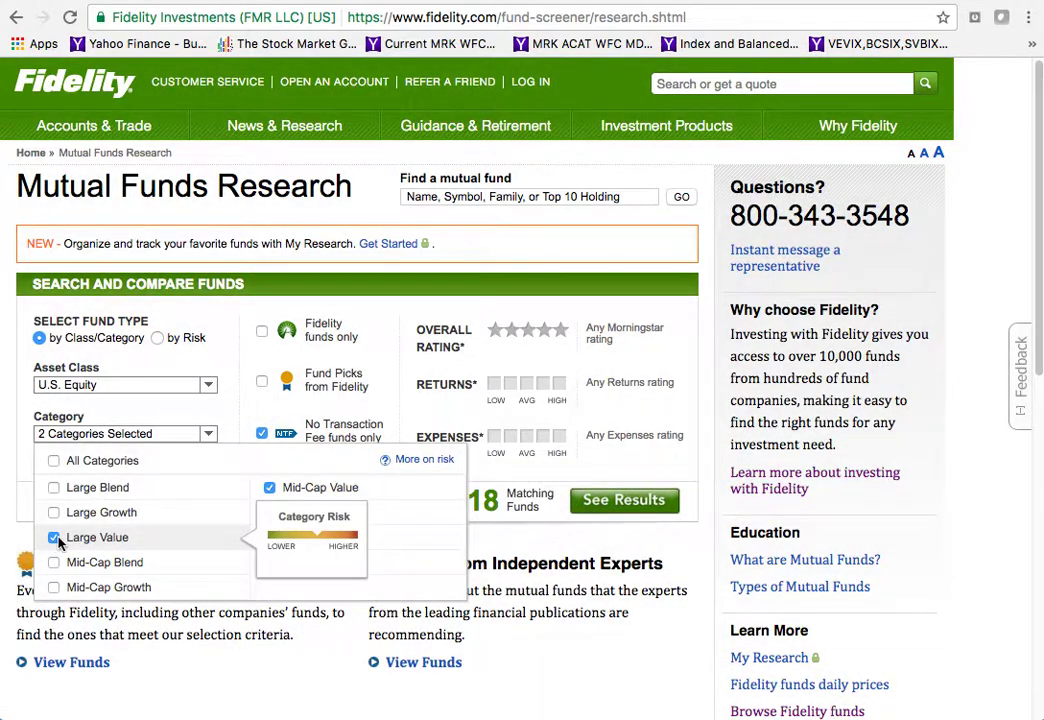
click(55, 538)
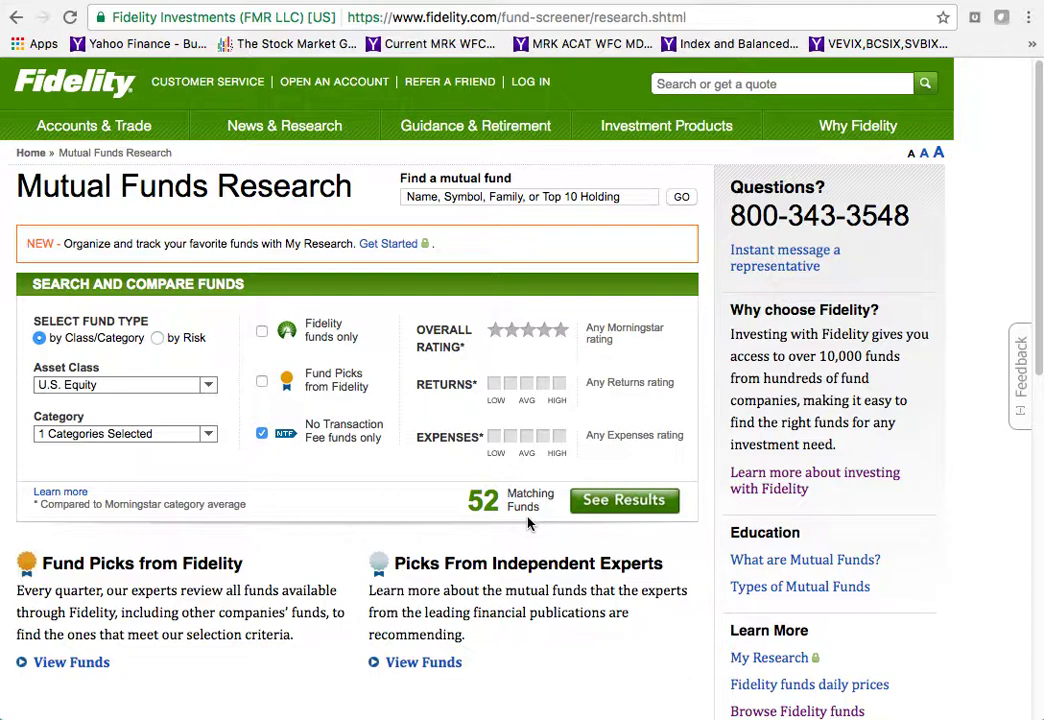
click(209, 438)
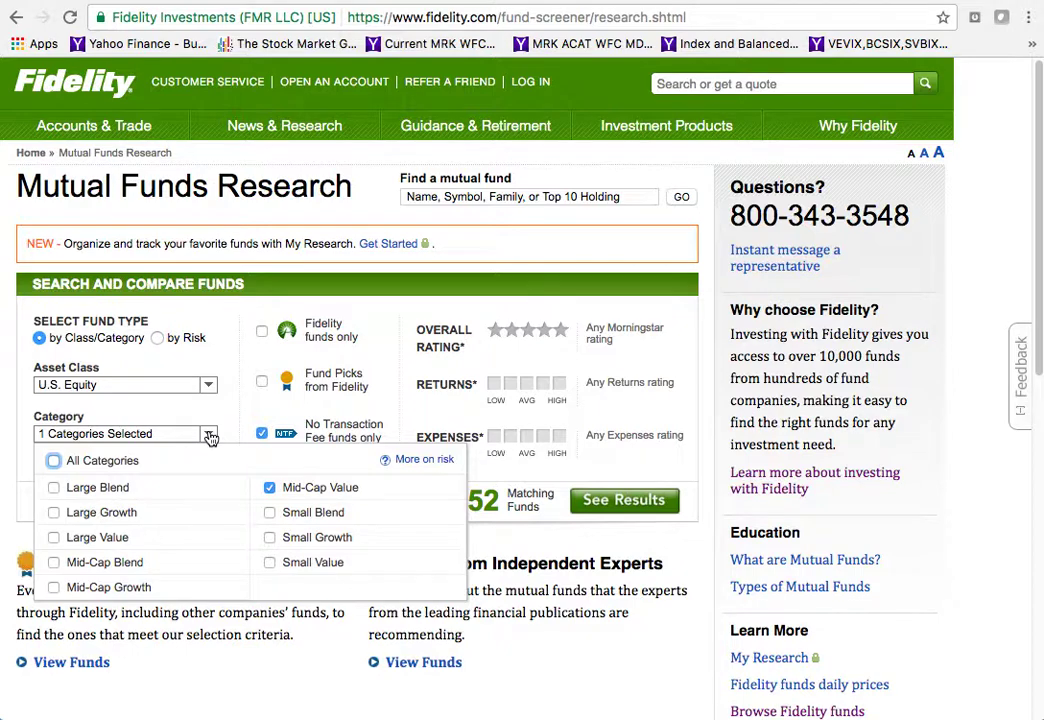
click(640, 506)
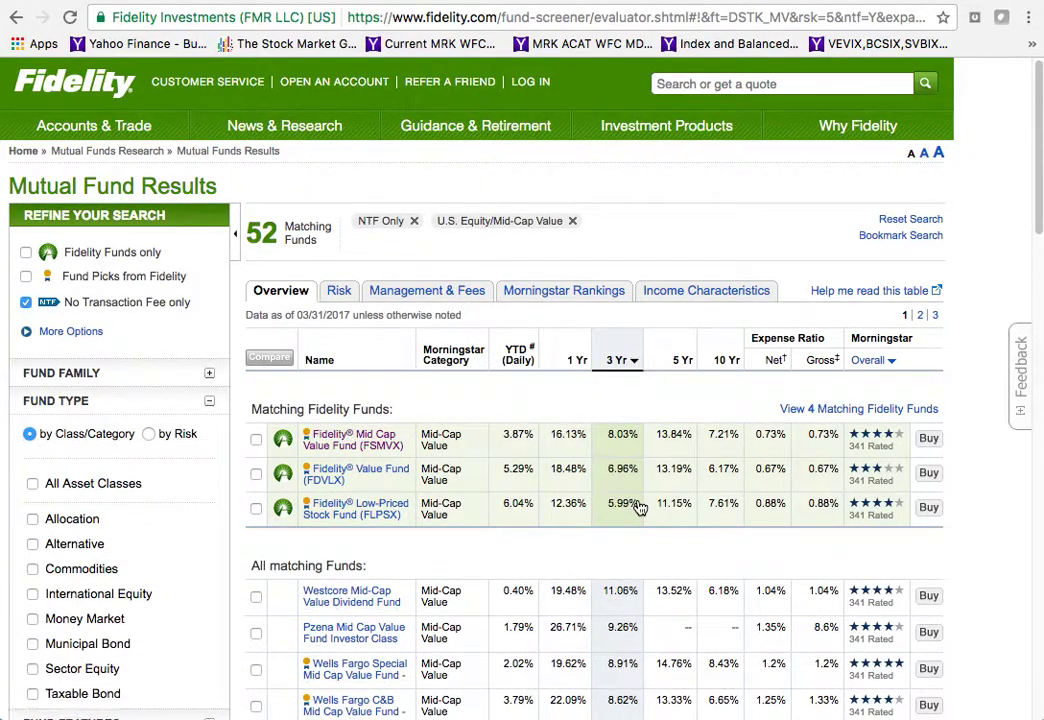
Examine the matching mid-cap value funds, comparing their returns, expense ratios and Morningstar ratings
scroll(900, 562, down, 2)
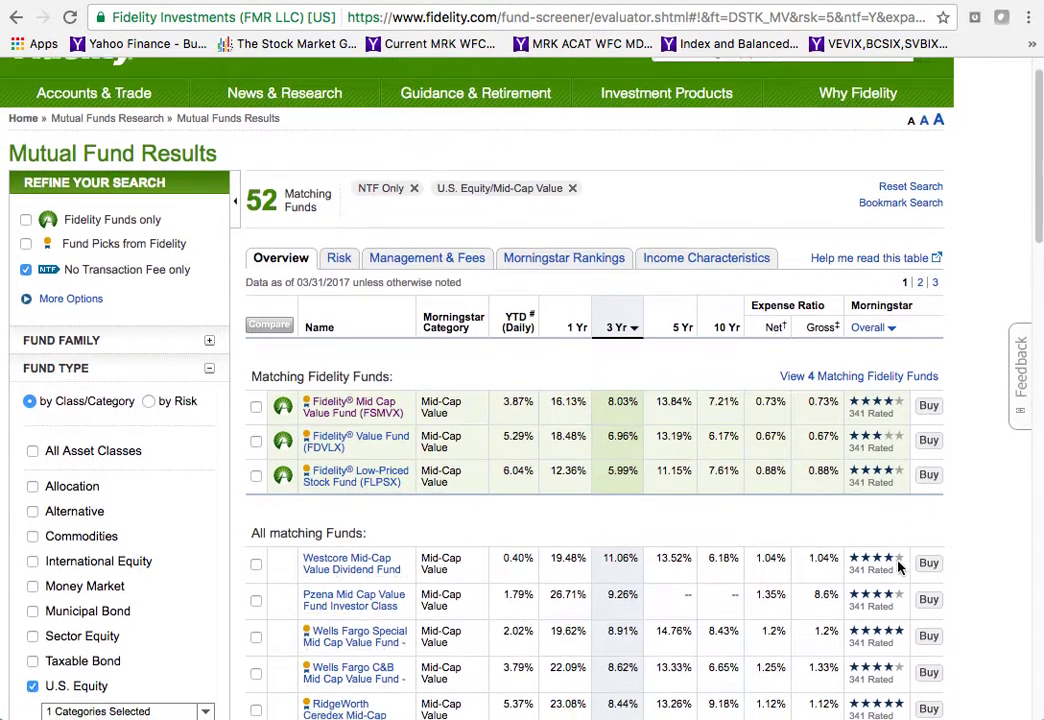
scroll(898, 567, down, 4)
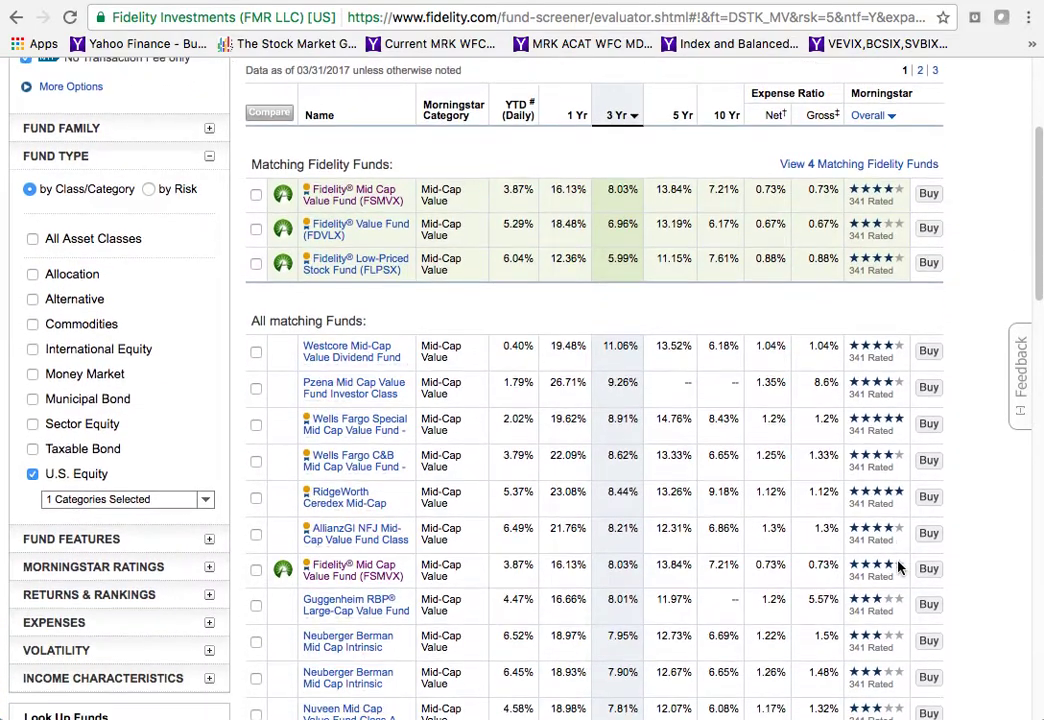
scroll(898, 567, up, 6)
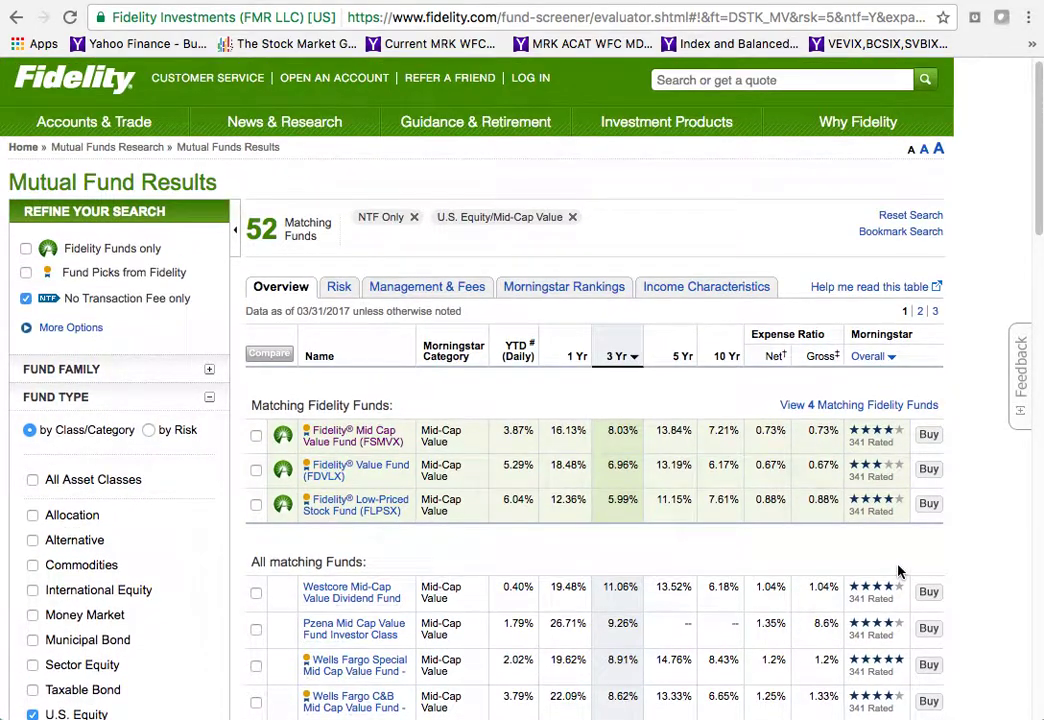
scroll(897, 566, down, 3)
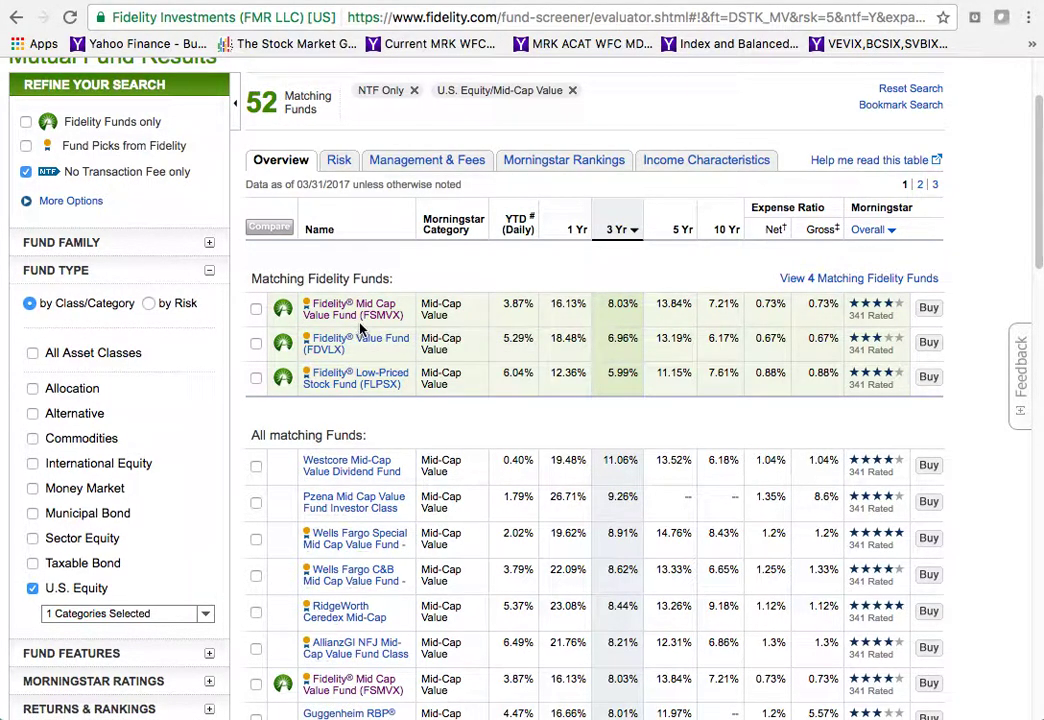
scroll(358, 330, down, 9)
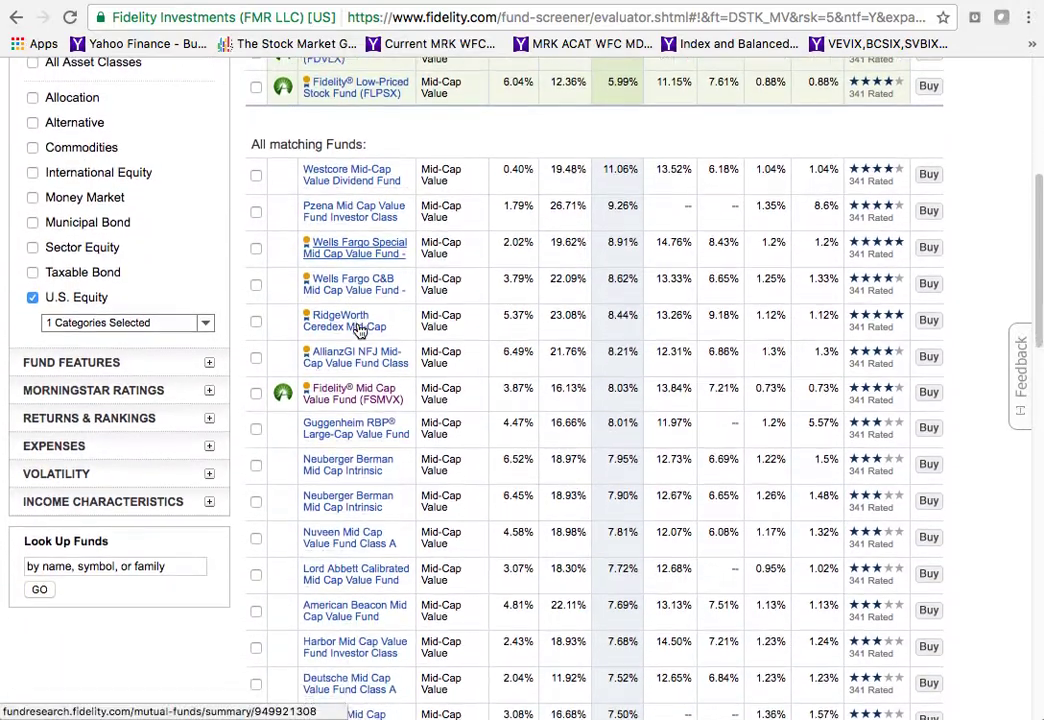
scroll(358, 330, up, 8)
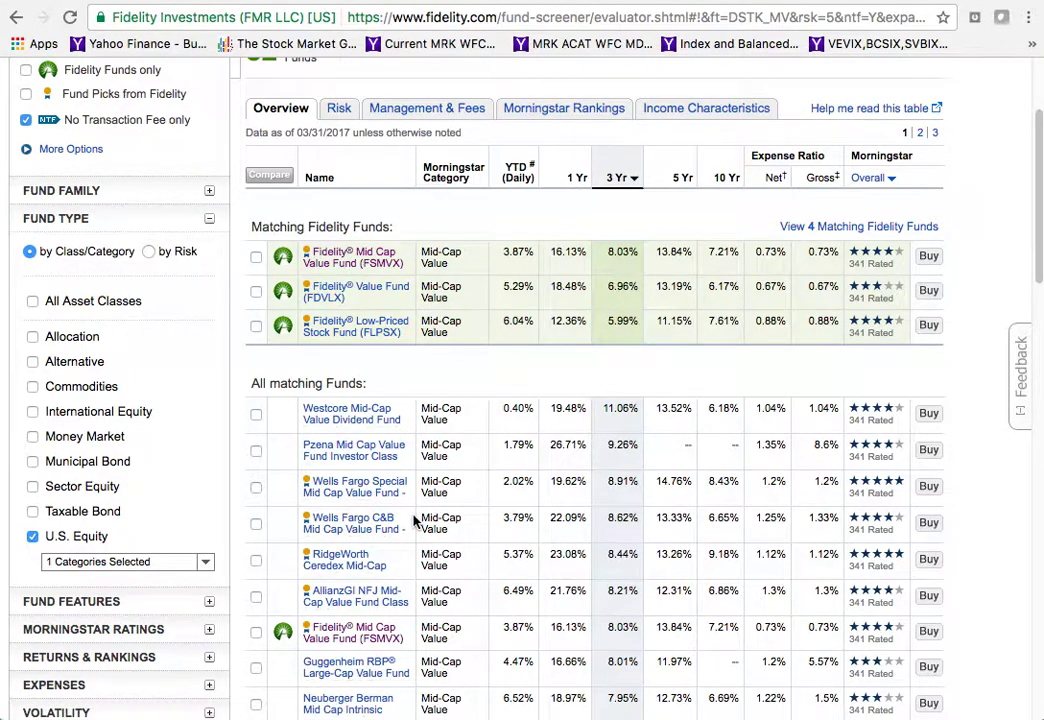
scroll(415, 520, down, 3)
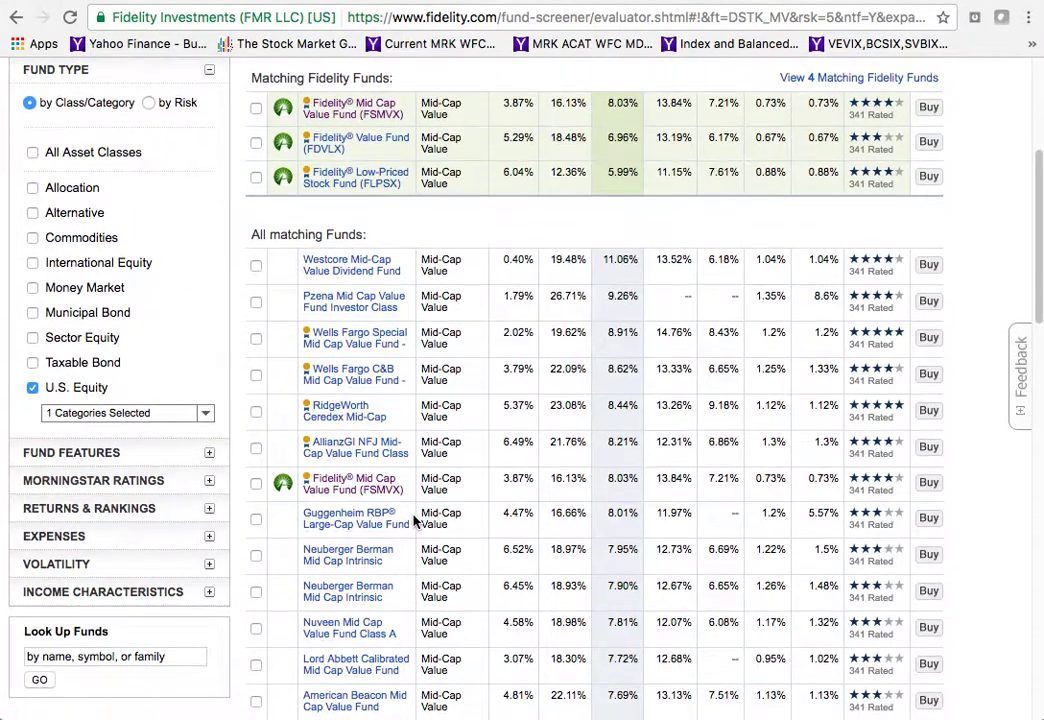
scroll(415, 520, down, 1)
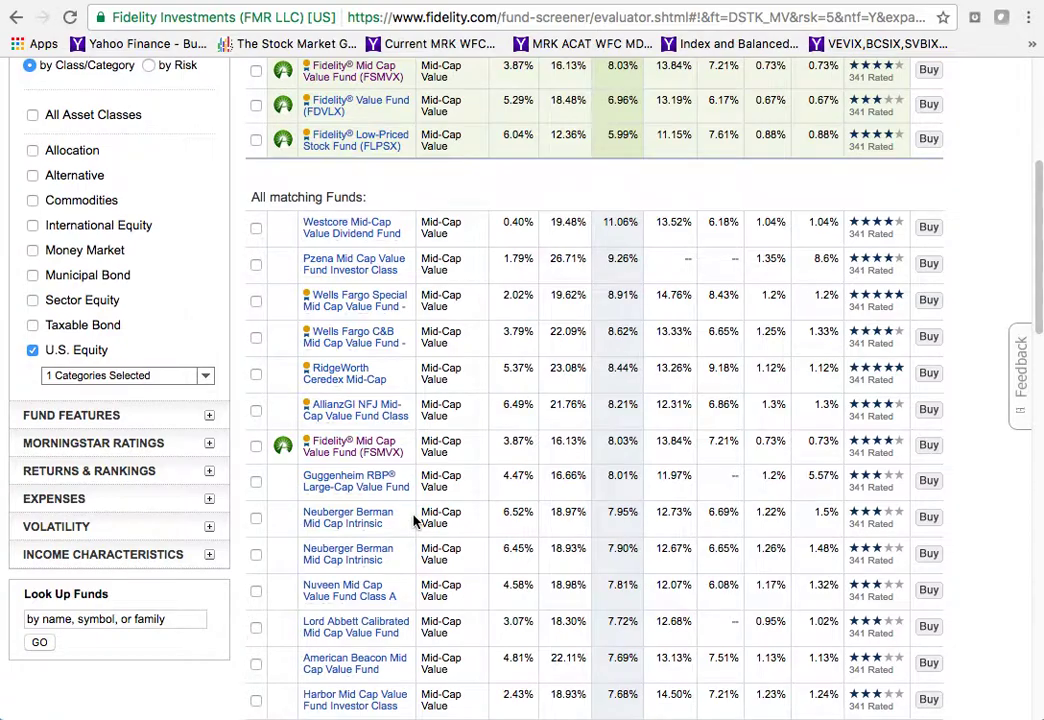
scroll(415, 520, down, 7)
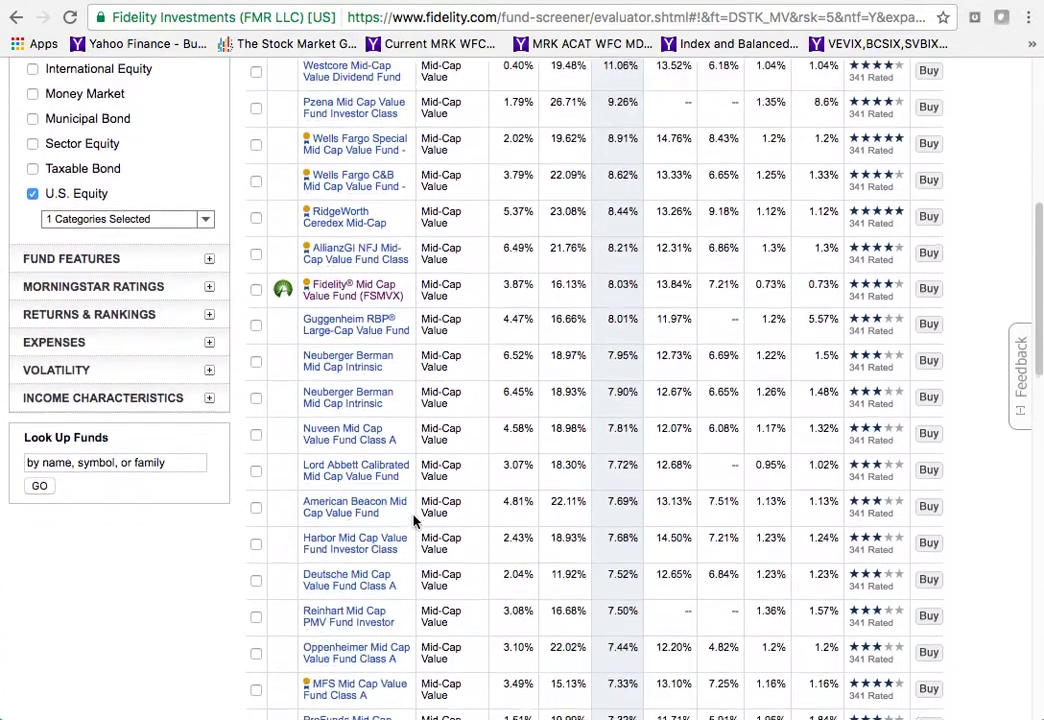
scroll(415, 520, down, 2)
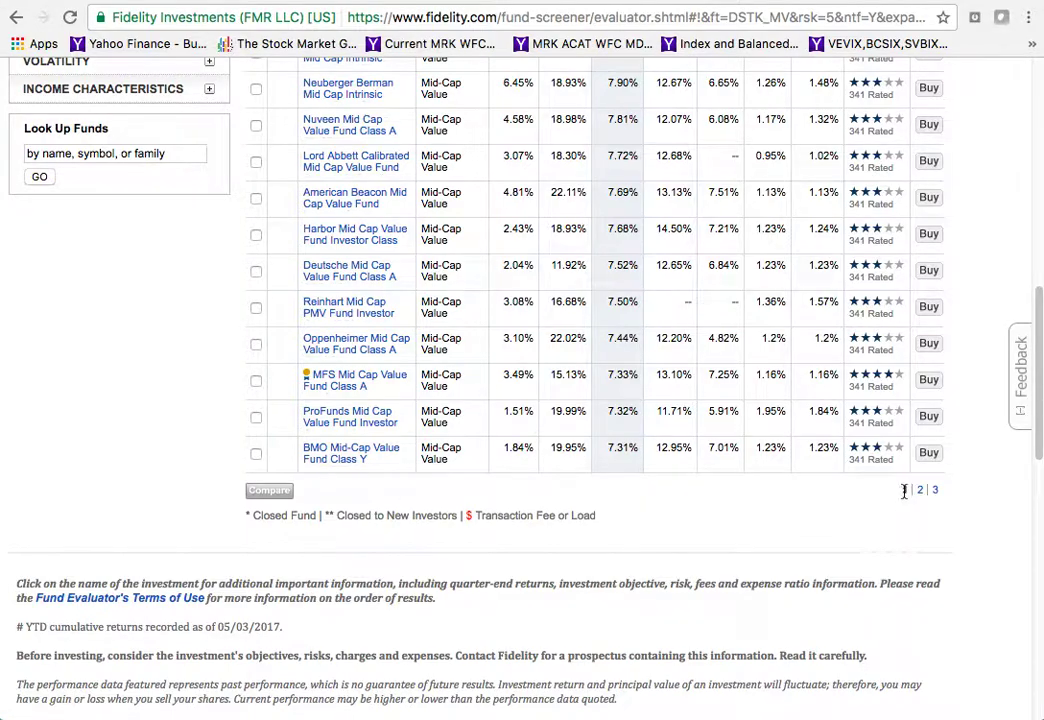
scroll(723, 606, up, 17)
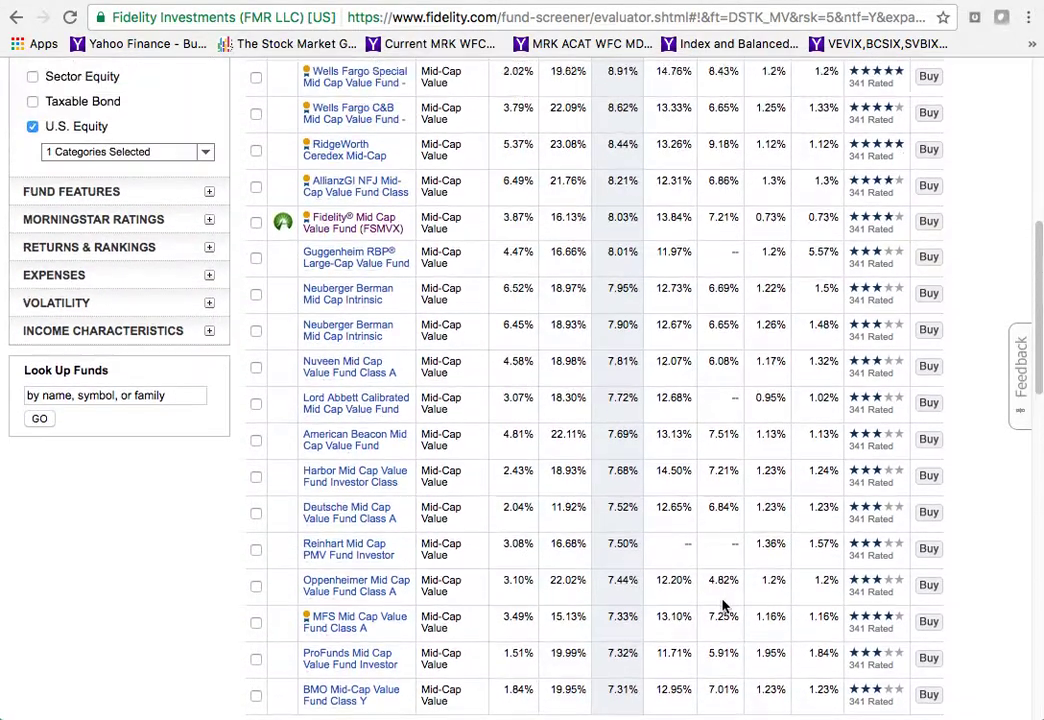
scroll(722, 600, down, 3)
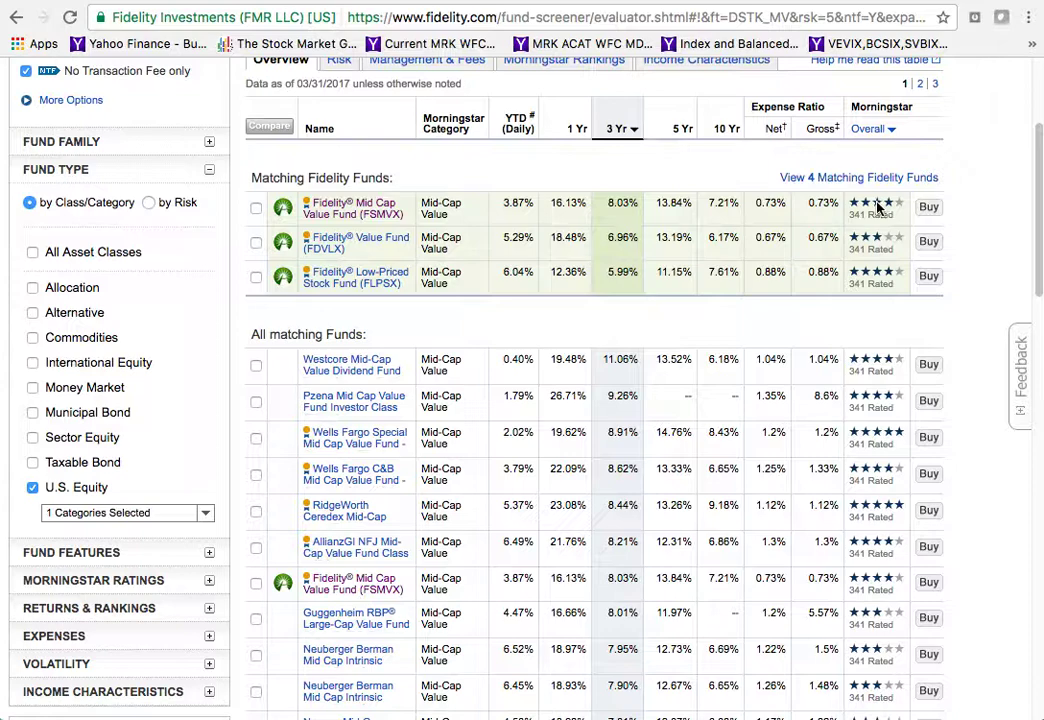
mouse_move(879, 207)
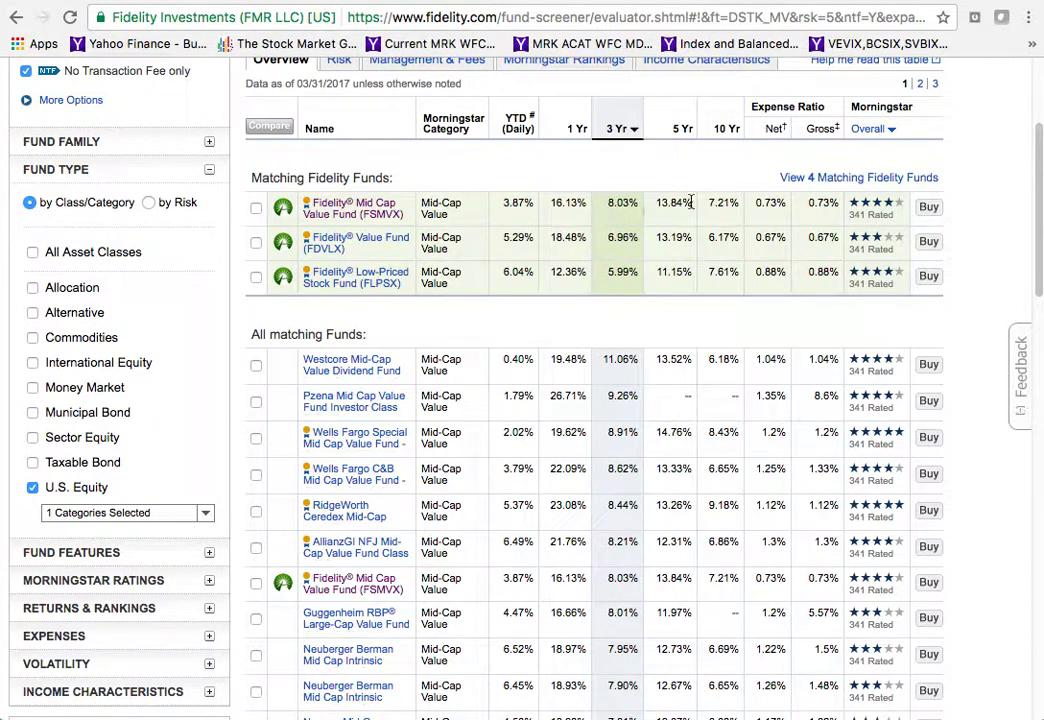
Open the Fidelity Mid Cap Value Fund (FSMVX) summary and review its Morningstar snapshot, performance, details and top 10 holdings
click(338, 211)
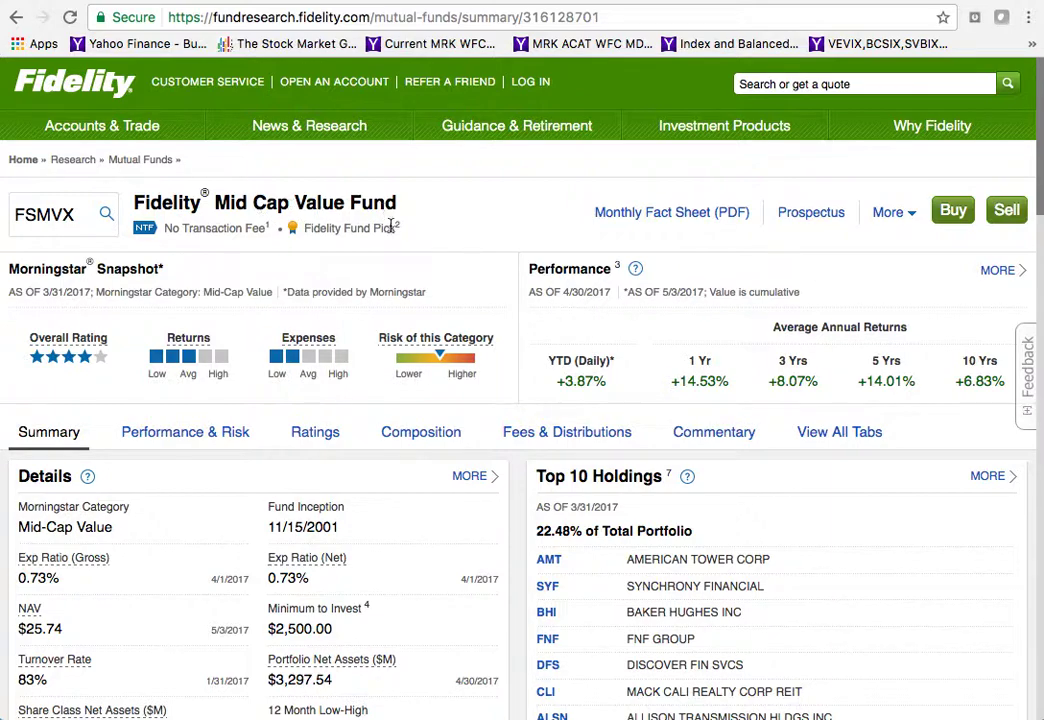
scroll(343, 485, down, 3)
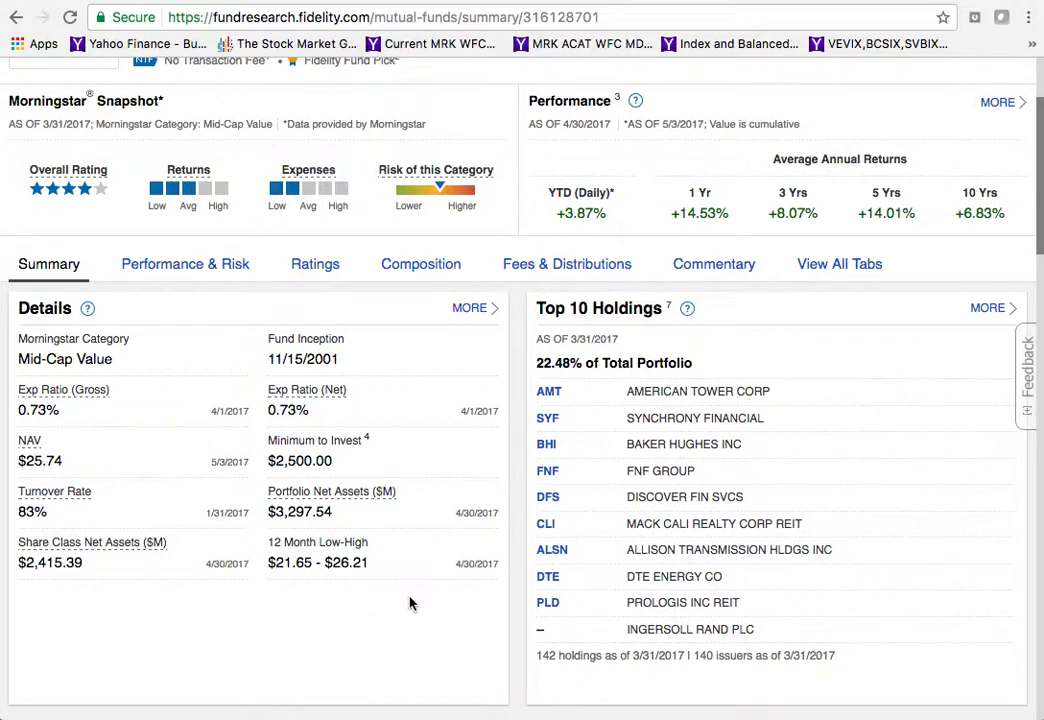
scroll(409, 603, down, 1)
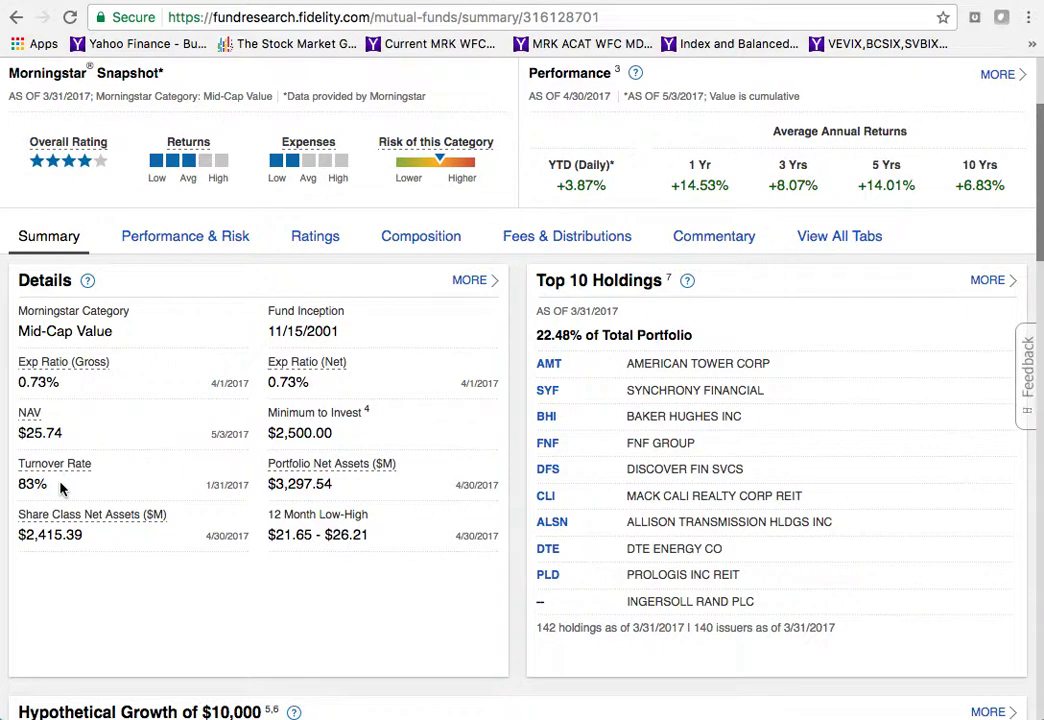
scroll(212, 368, up, 3)
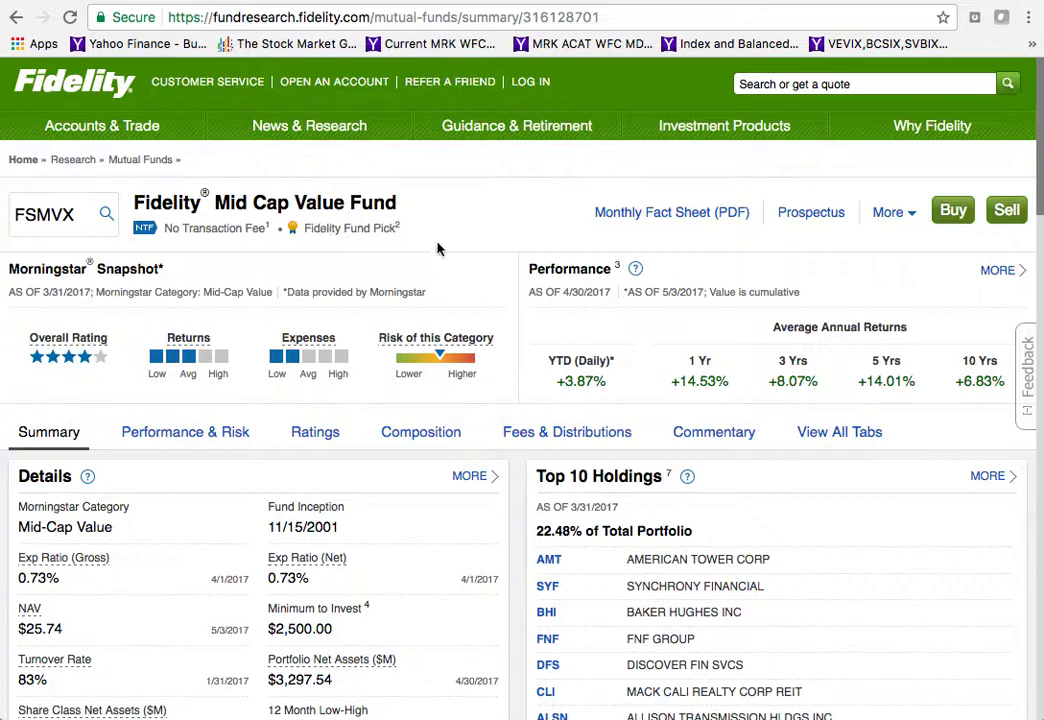
scroll(437, 248, down, 2)
scroll(437, 248, down, 2)
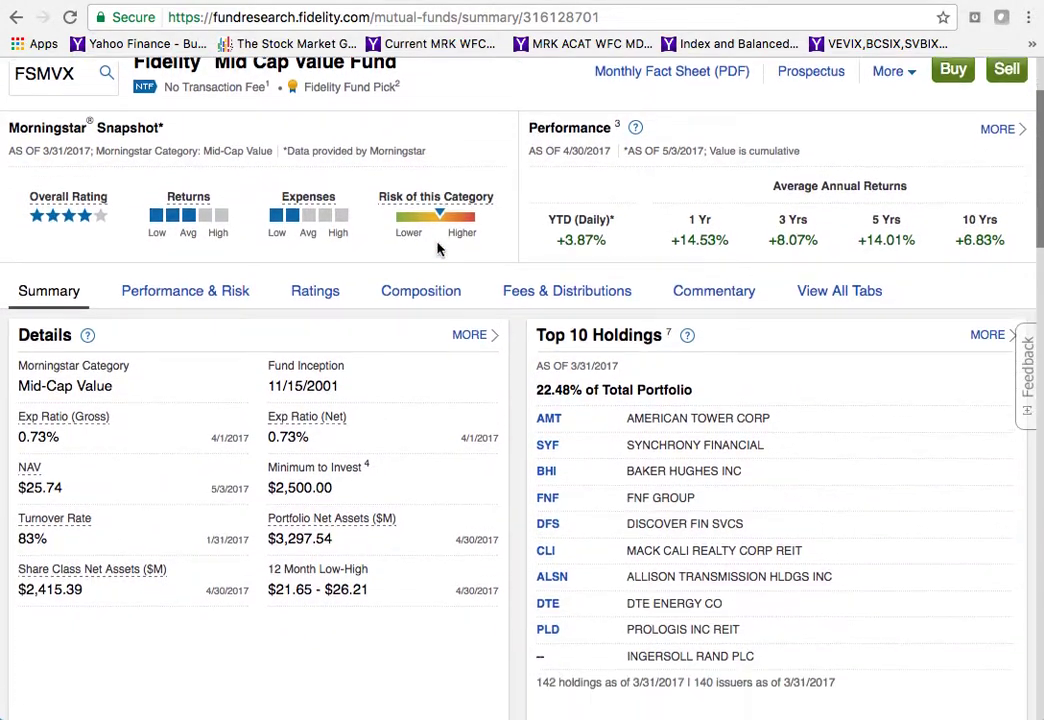
scroll(437, 248, up, 2)
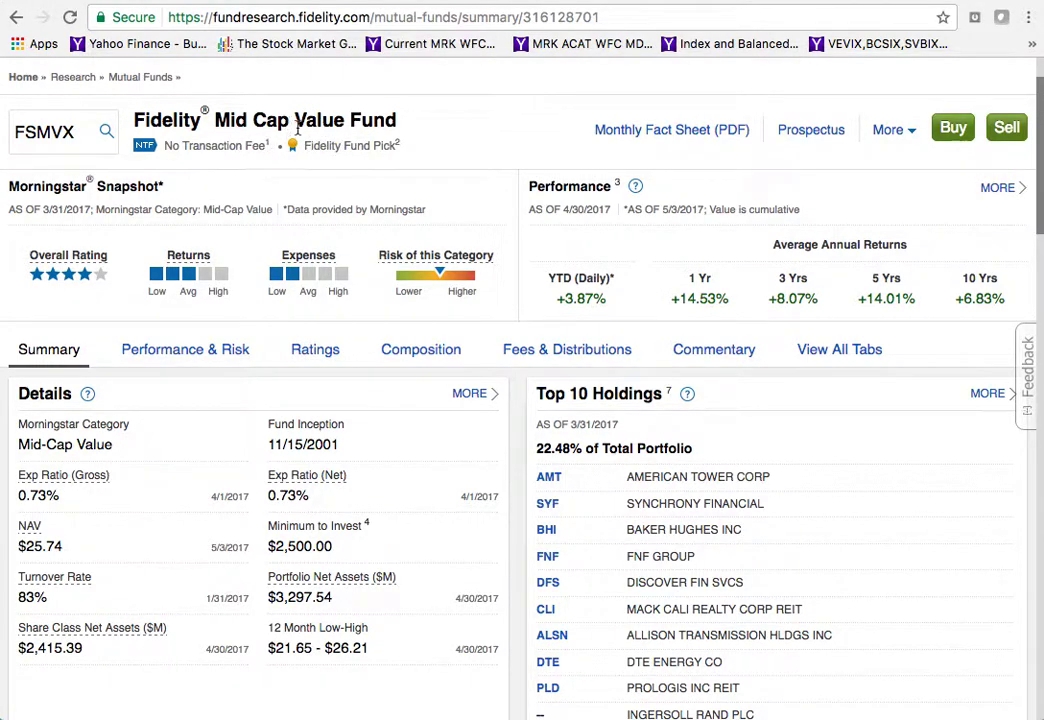
scroll(414, 336, down, 2)
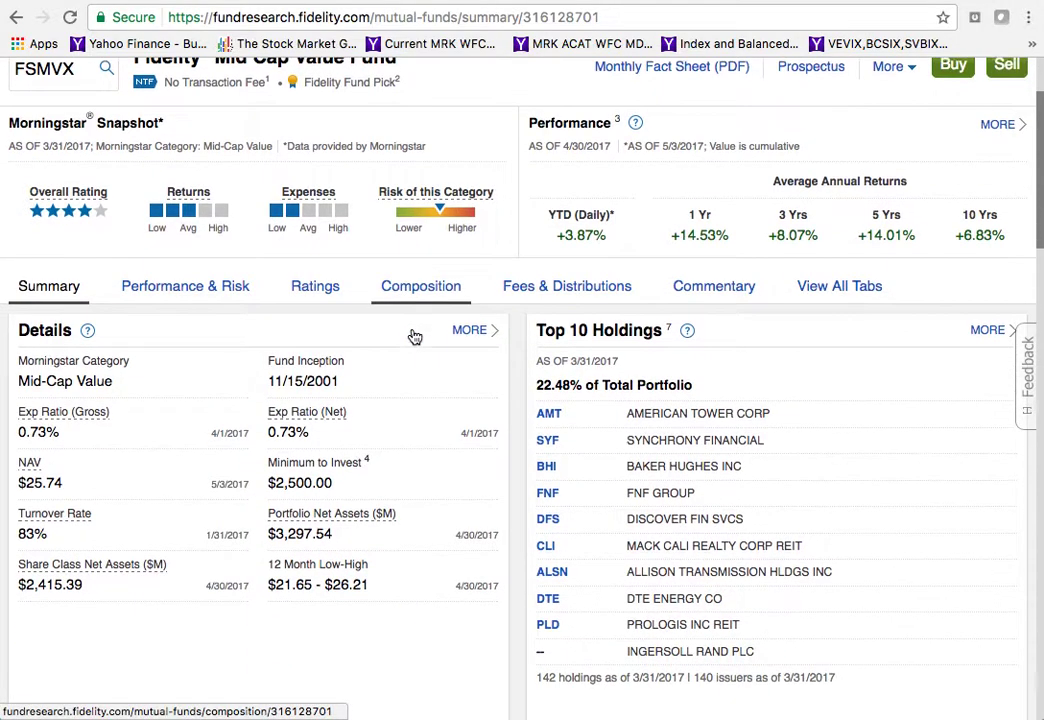
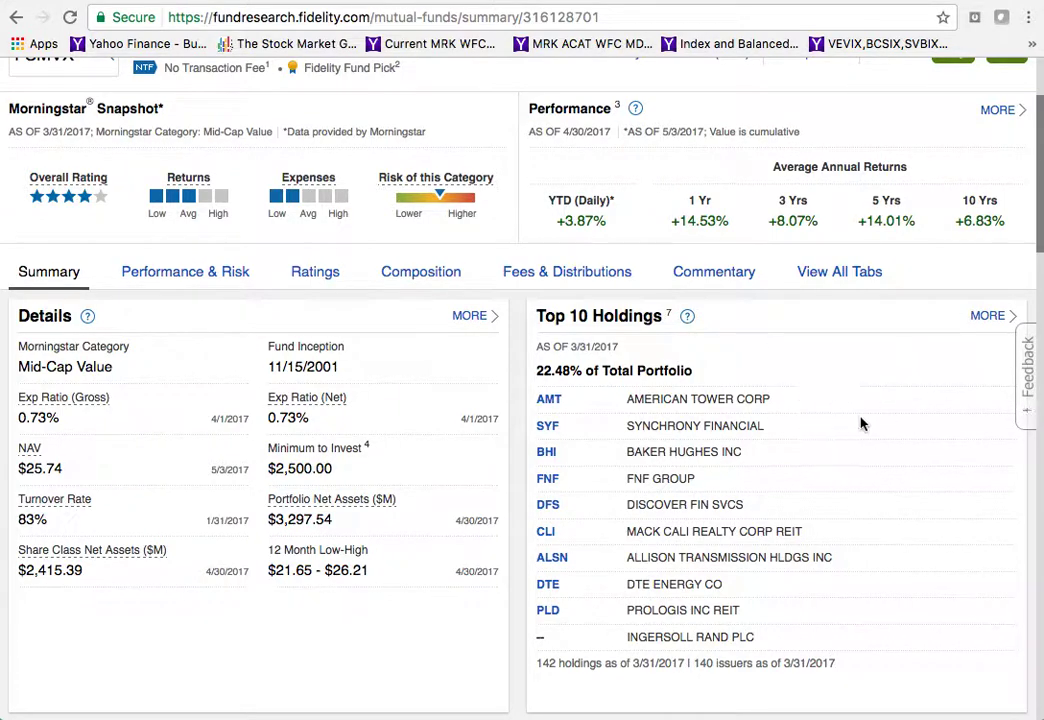
Examine the fund's average annual returns, top holdings, Hypothetical Growth of $10,000 chart, similar fund picks and fund manager details
scroll(867, 441, down, 2)
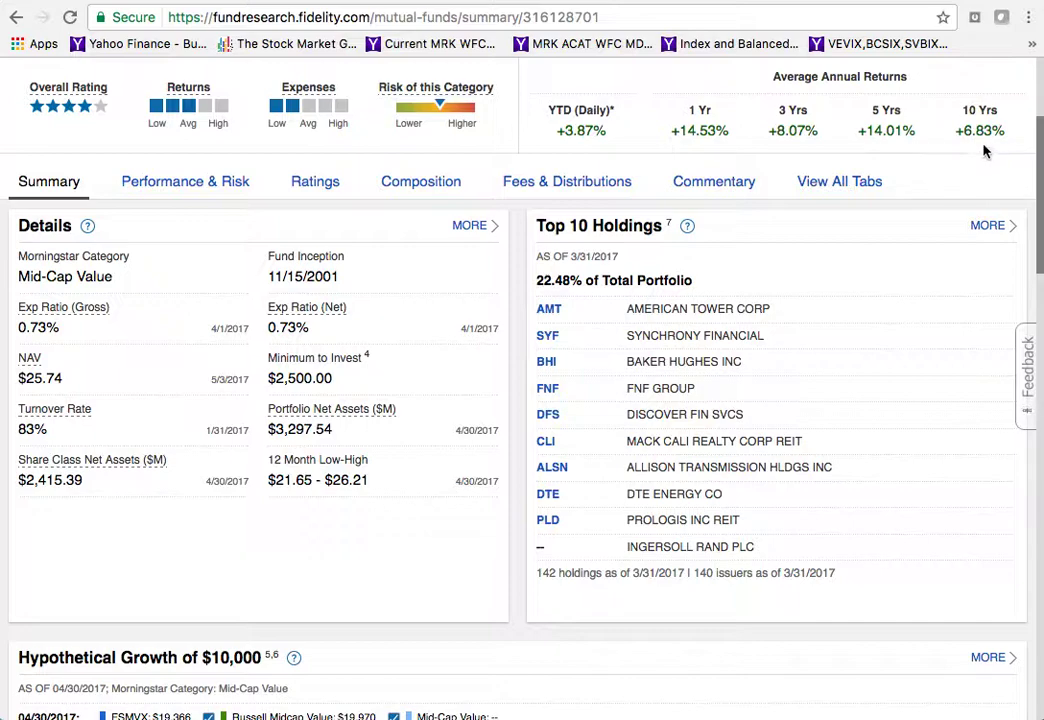
scroll(983, 148, up, 2)
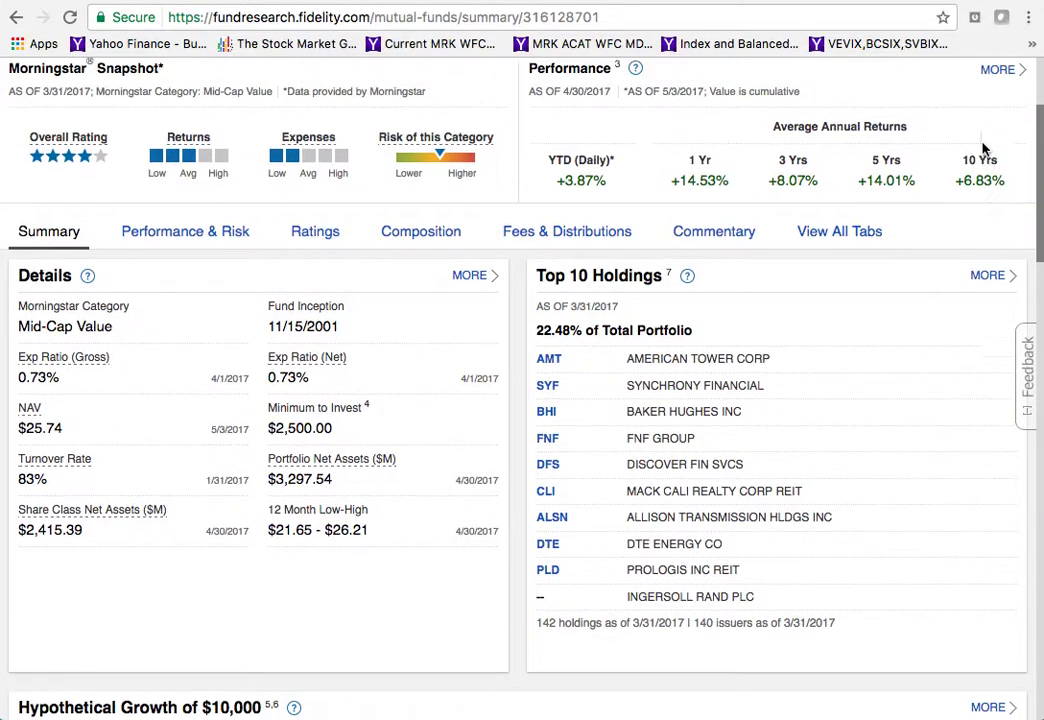
scroll(983, 148, down, 1)
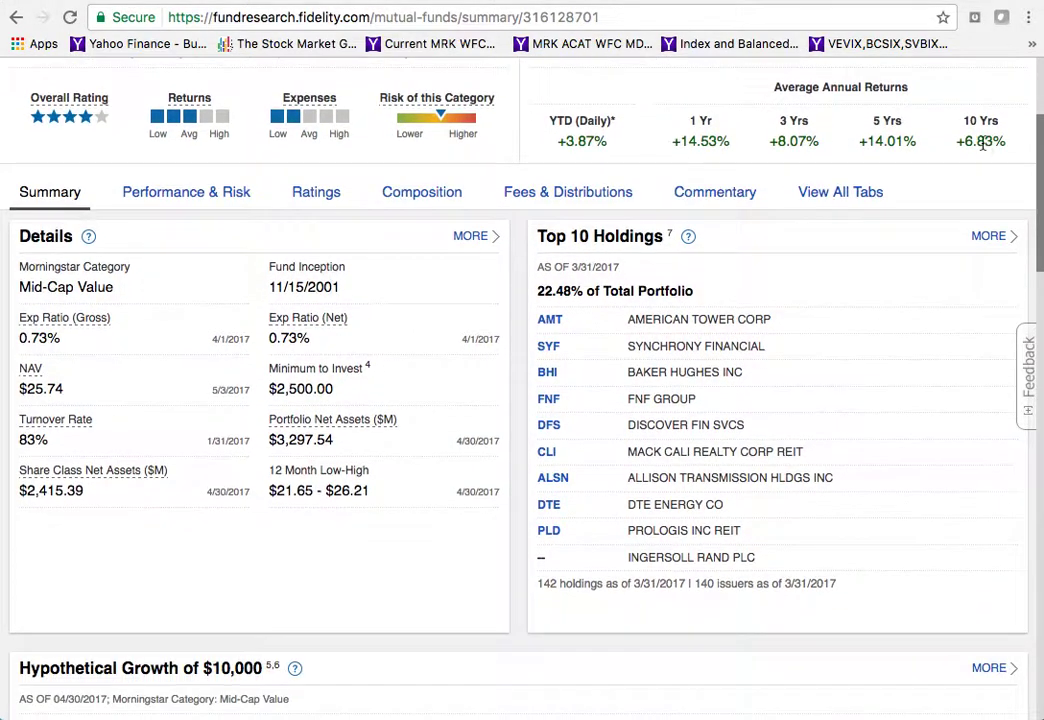
scroll(983, 145, down, 2)
scroll(983, 145, down, 5)
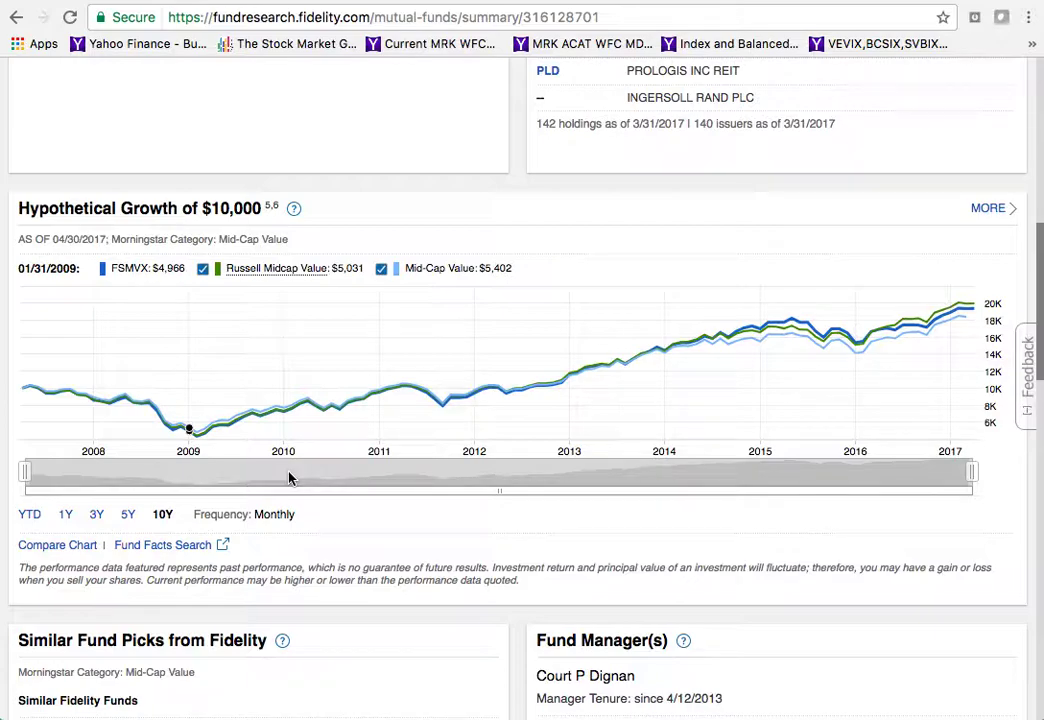
scroll(289, 478, down, 1)
scroll(289, 478, down, 5)
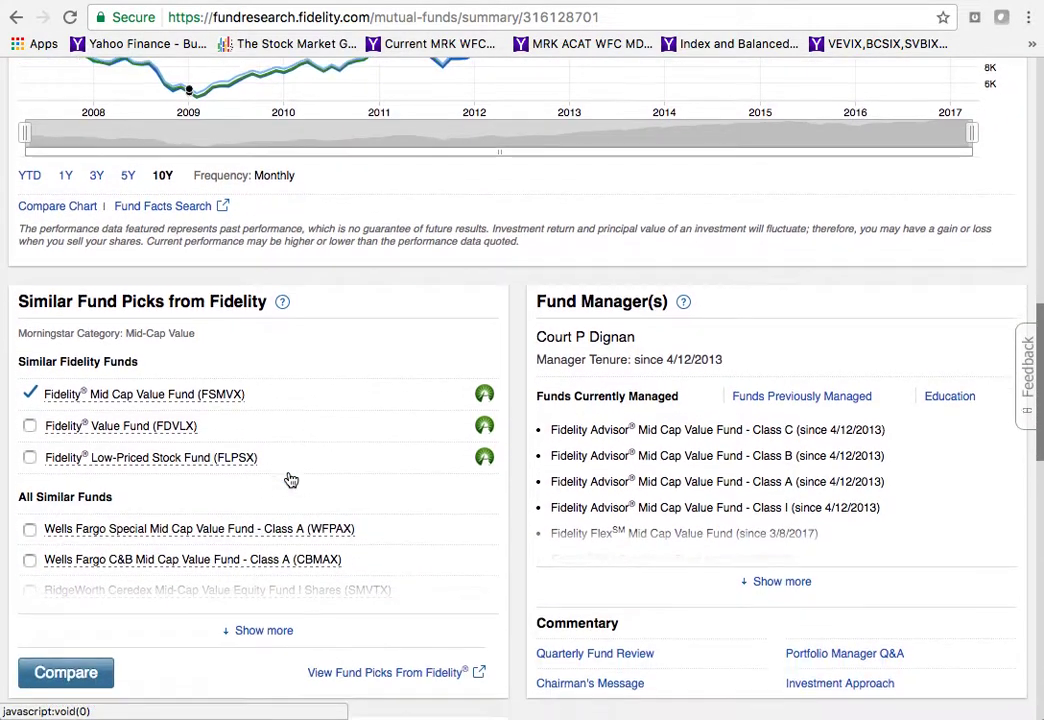
scroll(289, 478, down, 1)
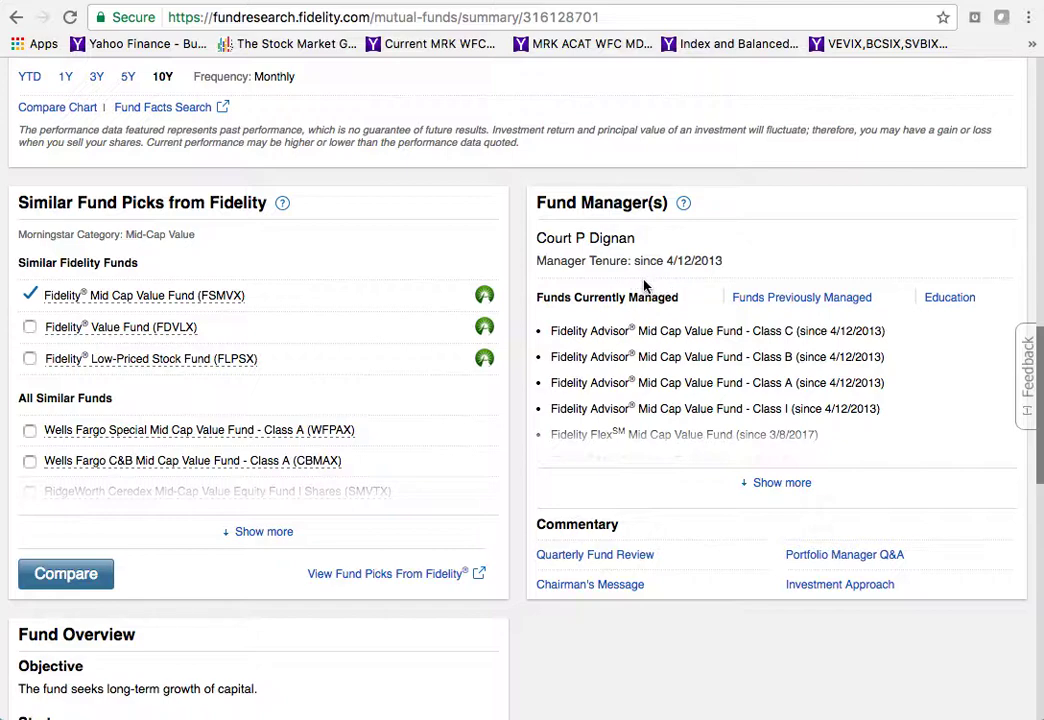
scroll(645, 285, up, 5)
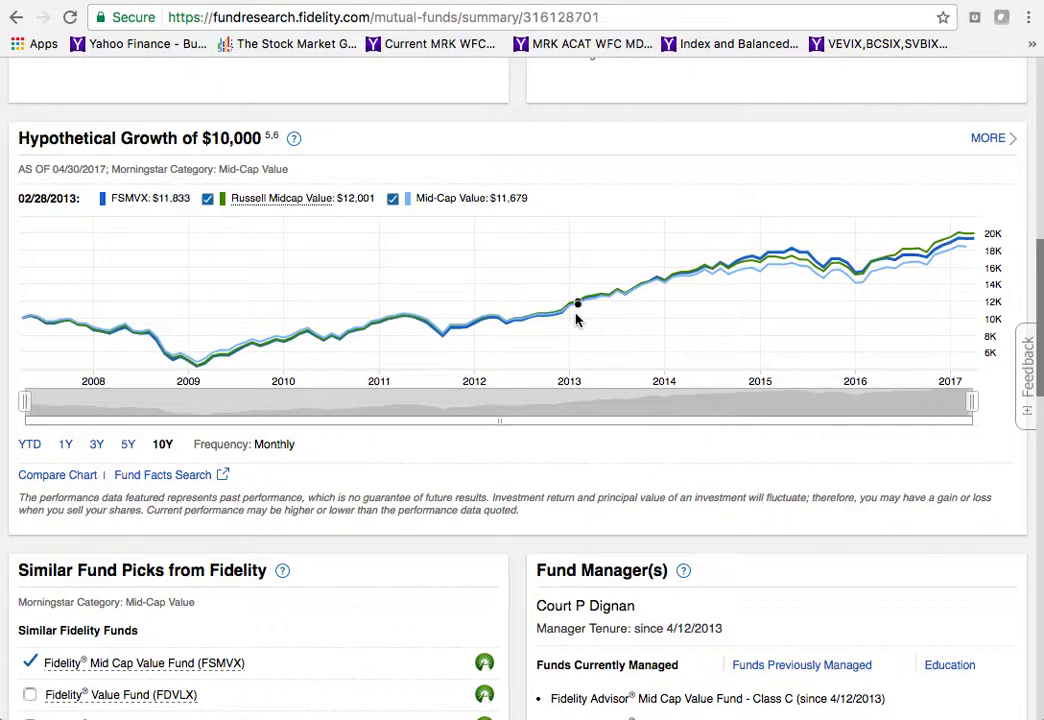
Read the Fund Overview and the Quarter-End Average Annual Total Returns table on the fund summary
scroll(578, 310, down, 6)
scroll(576, 318, down, 3)
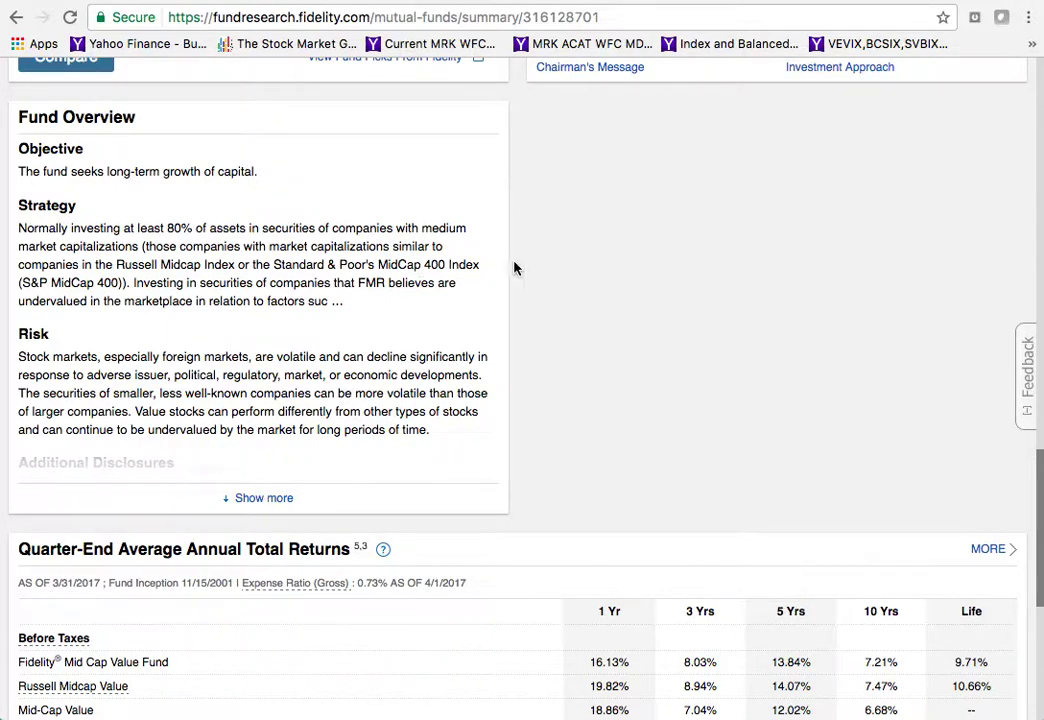
scroll(557, 384, down, 3)
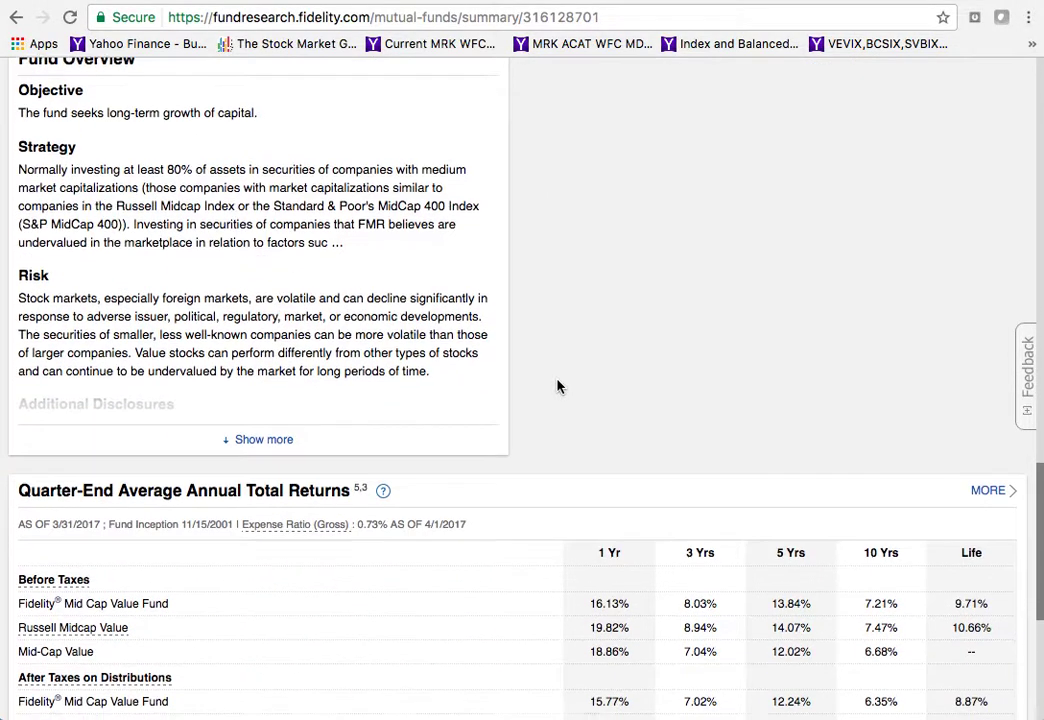
scroll(557, 384, down, 5)
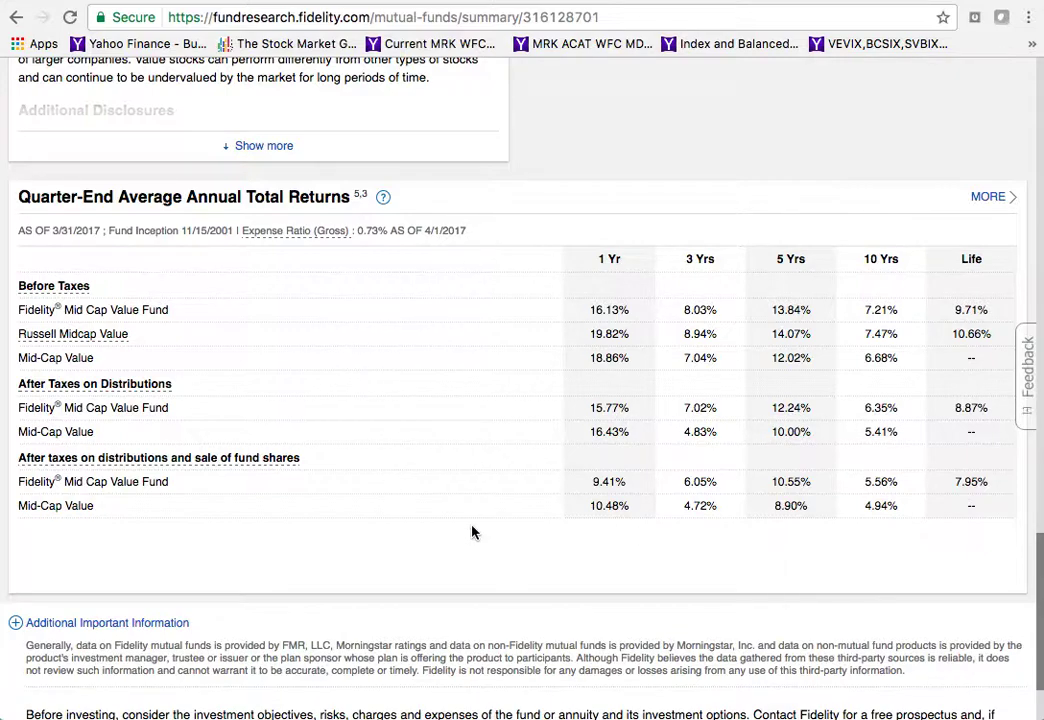
scroll(501, 566, down, 3)
scroll(501, 558, up, 5)
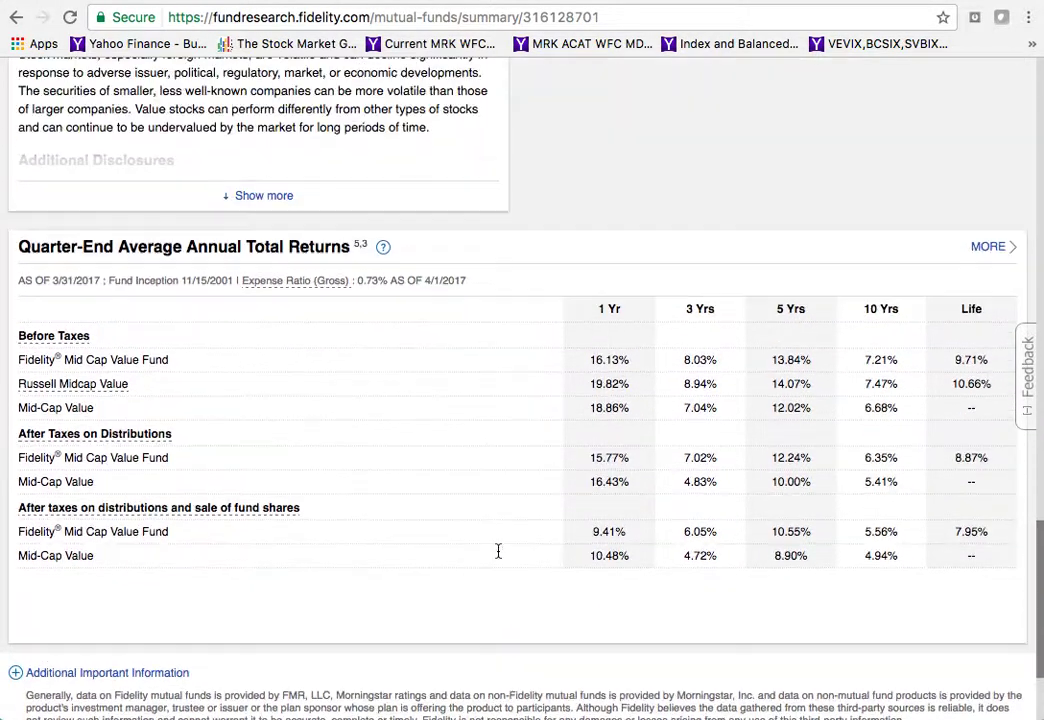
scroll(498, 558, up, 4)
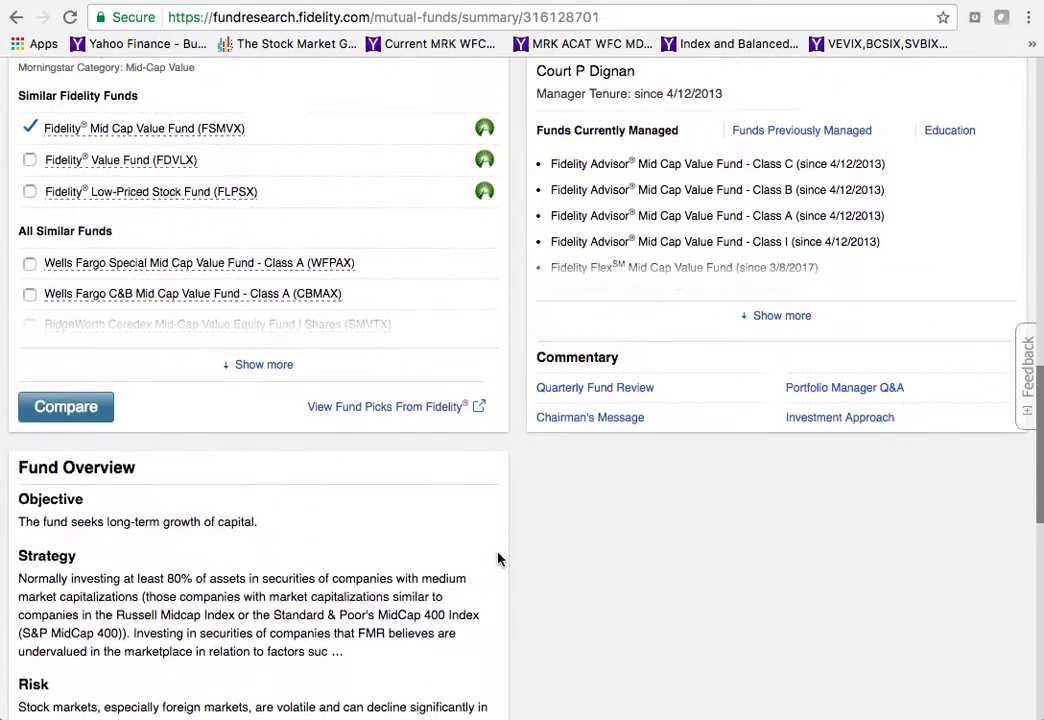
scroll(498, 559, up, 5)
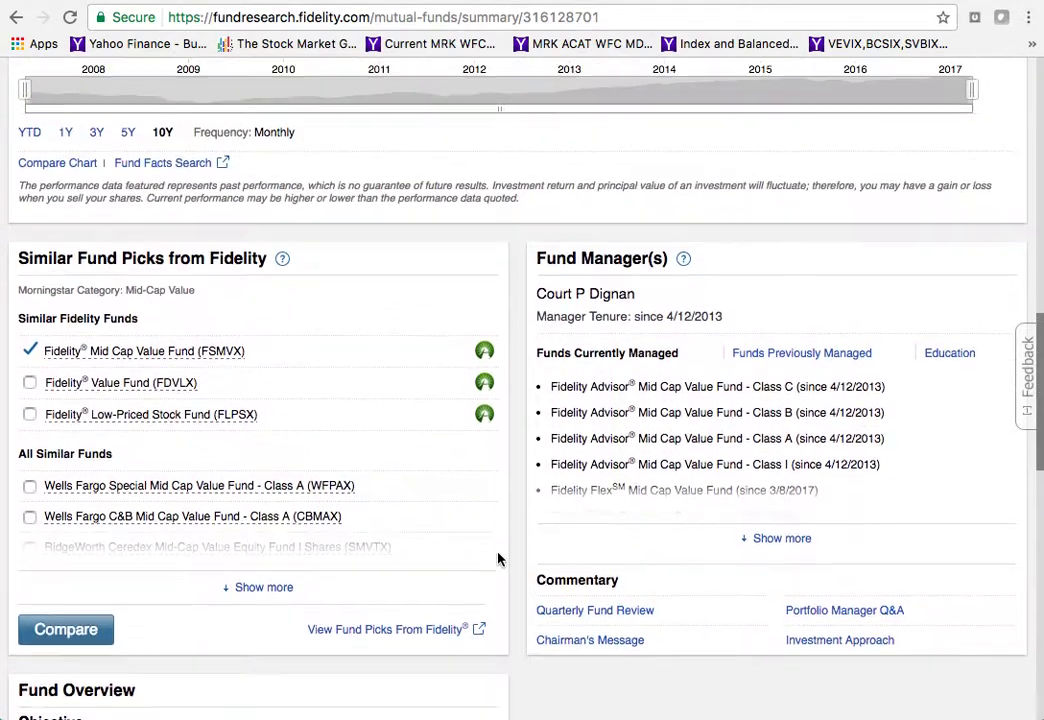
scroll(498, 559, up, 10)
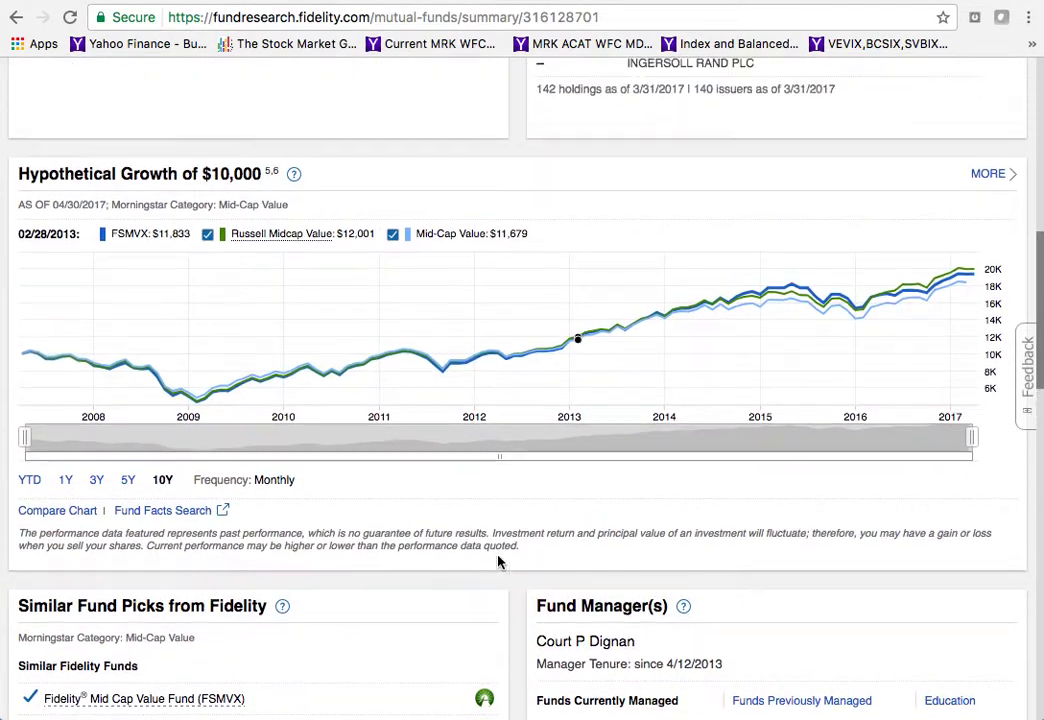
scroll(498, 562, up, 3)
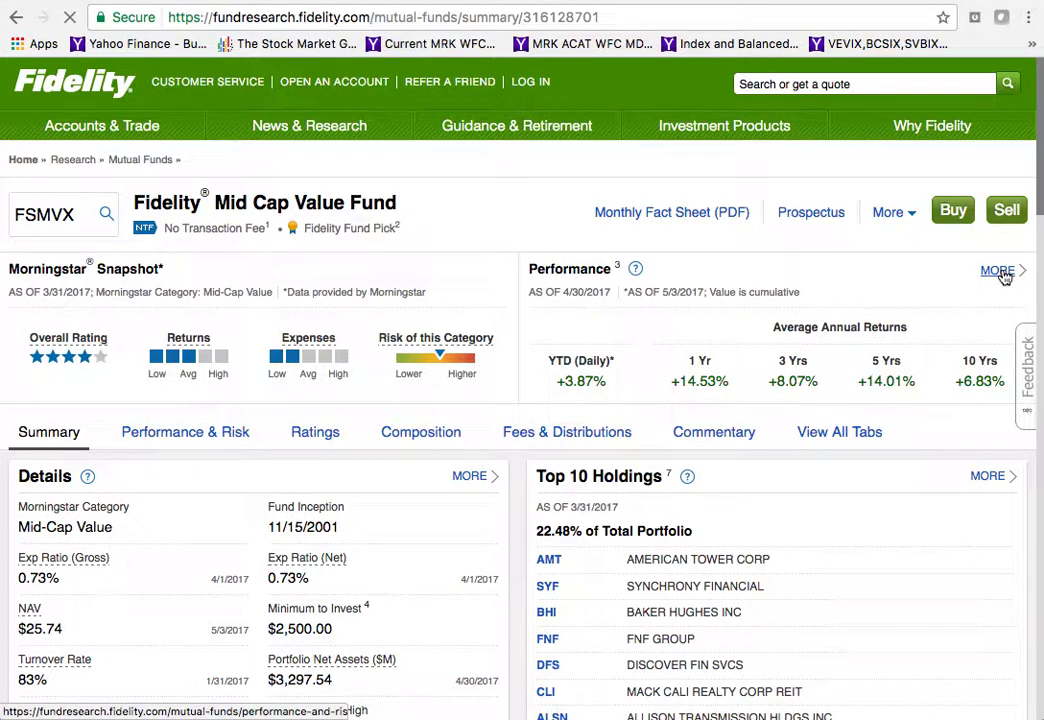
Open the fund's detailed performance and risk page and examine its total returns, risk, volatility measures and historical performance
click(998, 271)
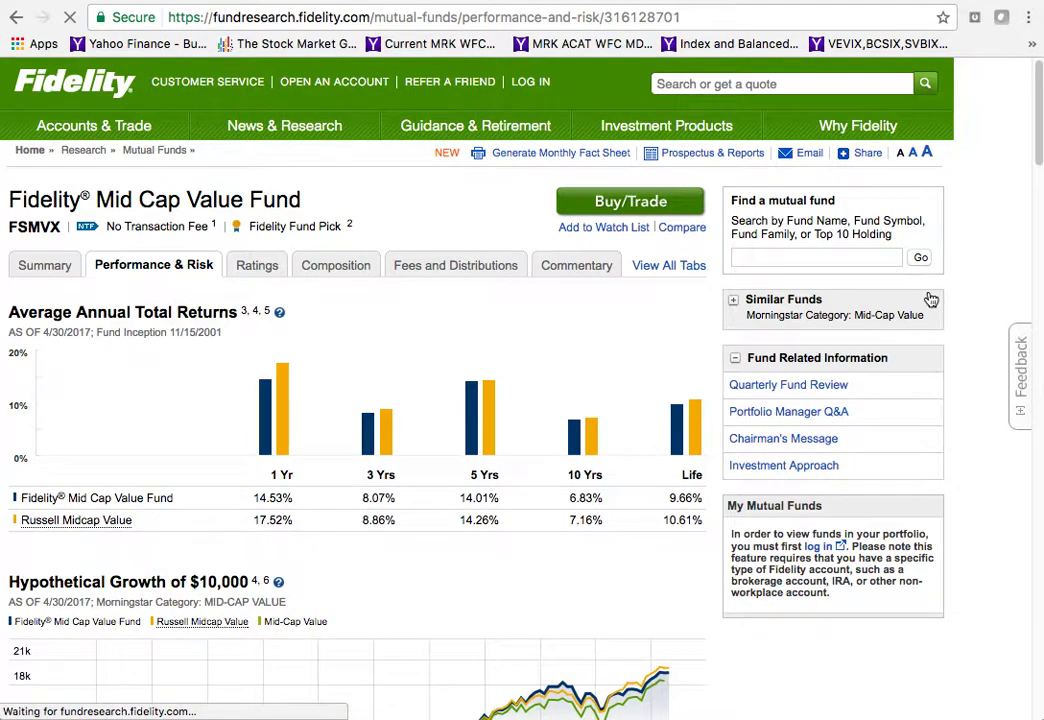
scroll(958, 389, down, 3)
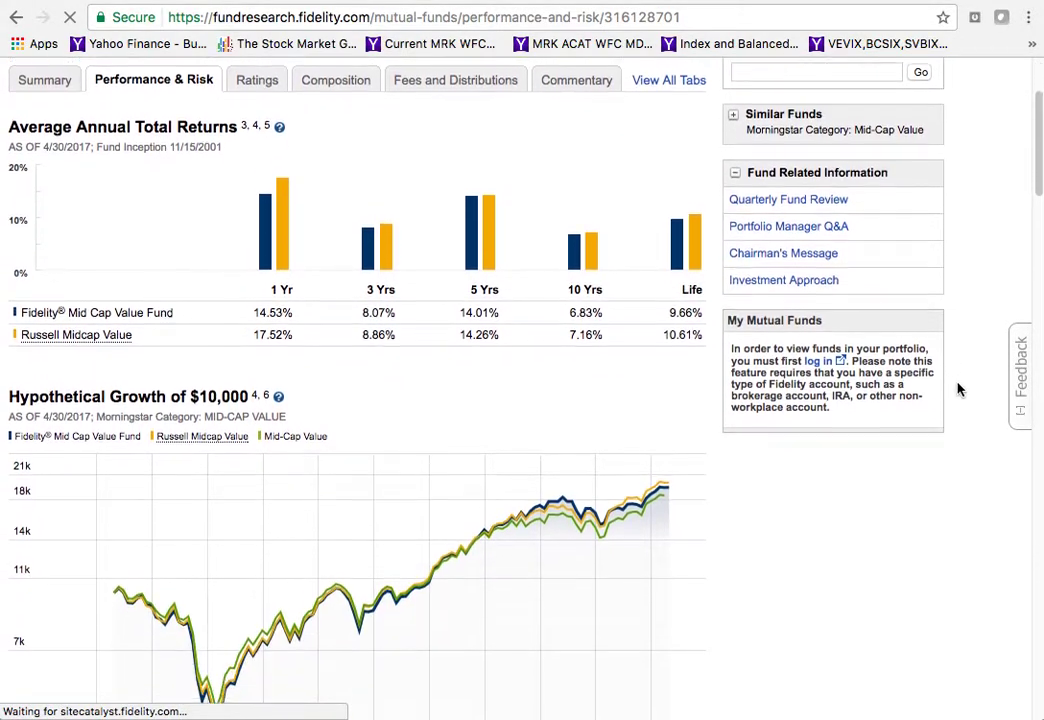
scroll(958, 389, down, 5)
scroll(958, 389, down, 5)
scroll(958, 389, down, 5)
scroll(958, 389, down, 3)
scroll(958, 389, down, 7)
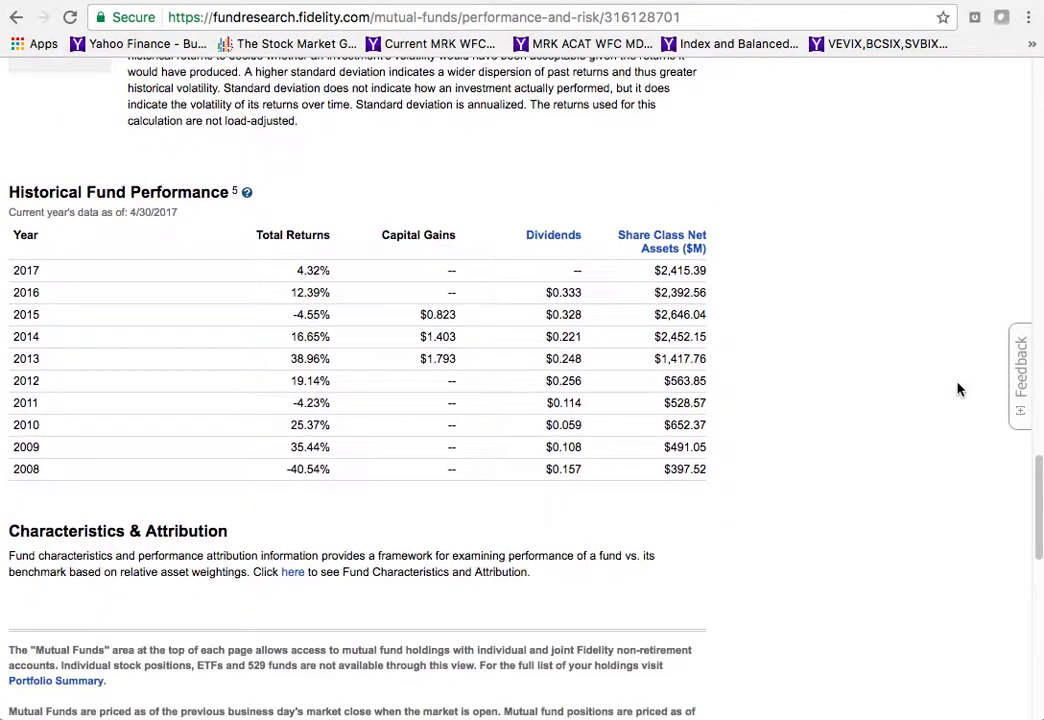
scroll(958, 389, up, 2)
scroll(958, 389, up, 10)
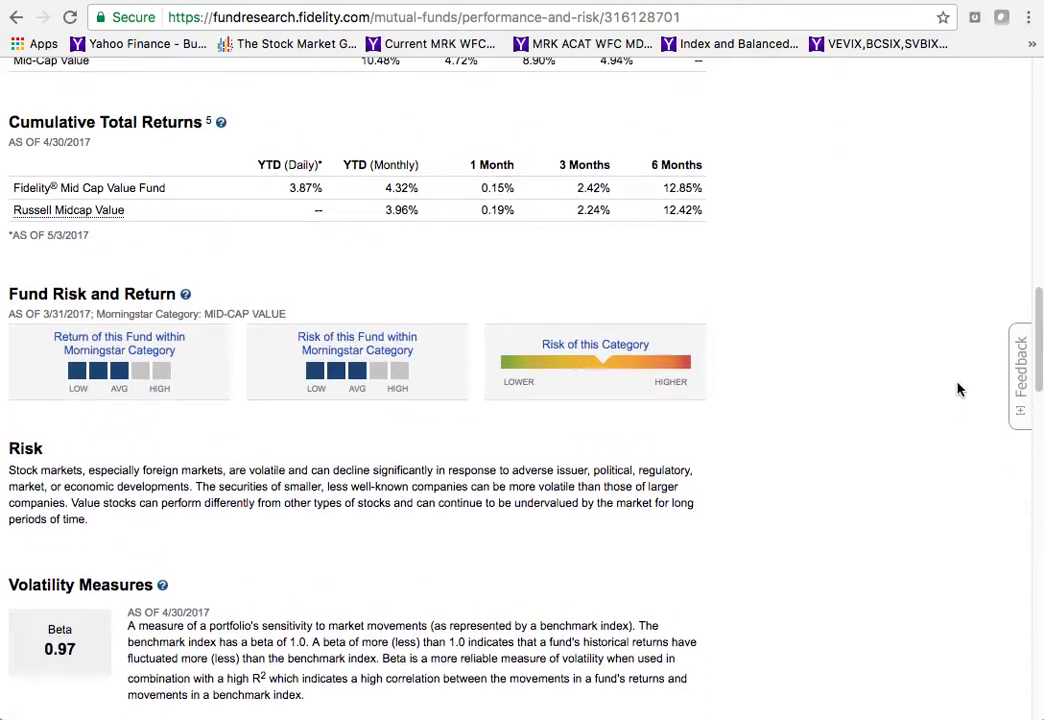
scroll(958, 389, up, 15)
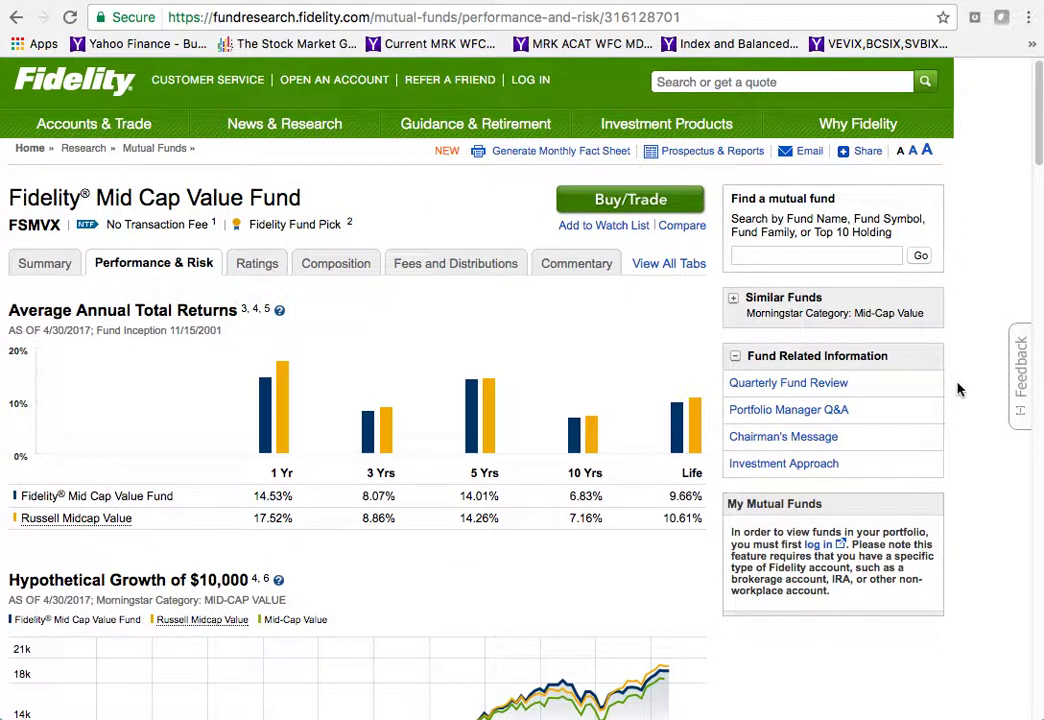
Return to the matching mid-cap value funds and reopen the Fidelity Mid Cap Value Fund (FSMVX) summary from the list
click(15, 21)
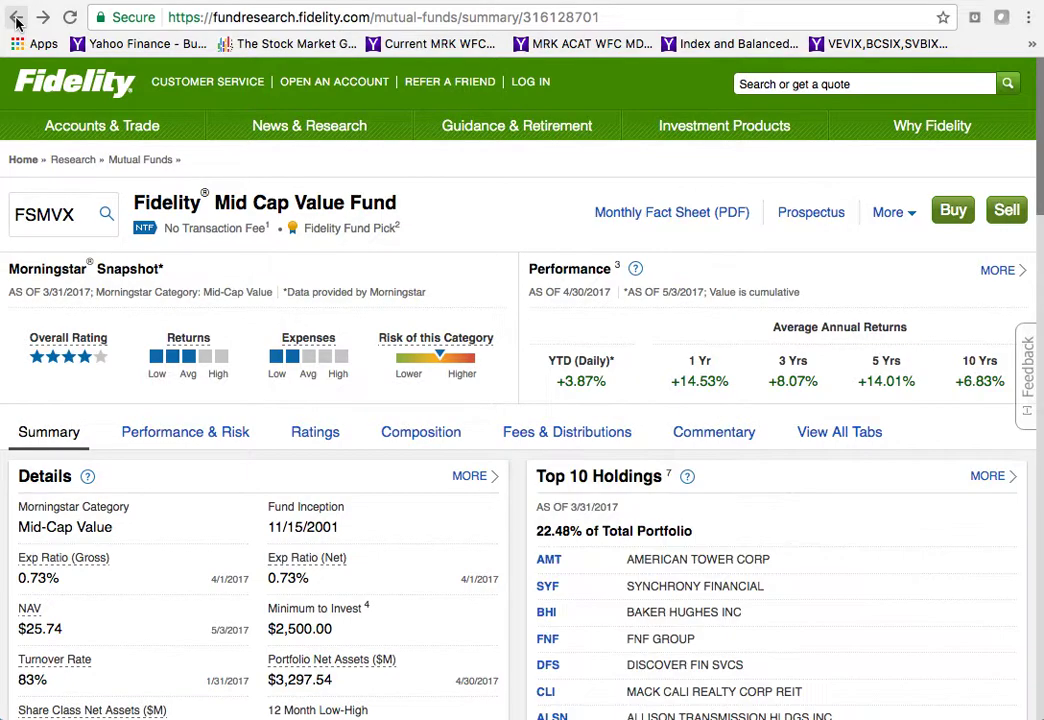
click(17, 21)
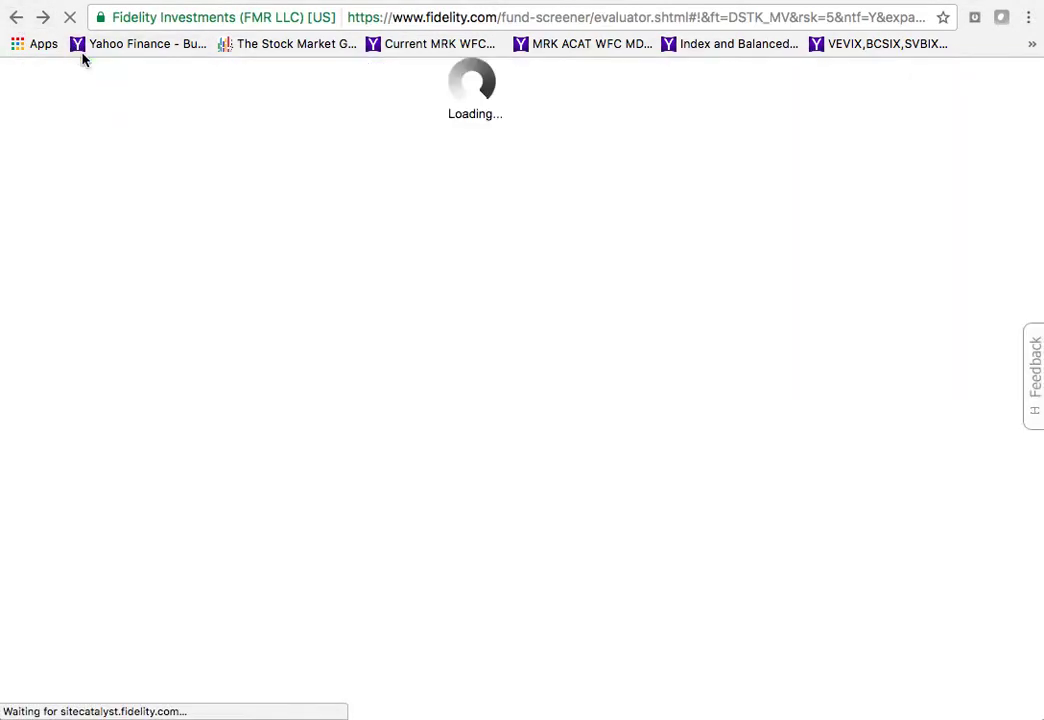
click(17, 19)
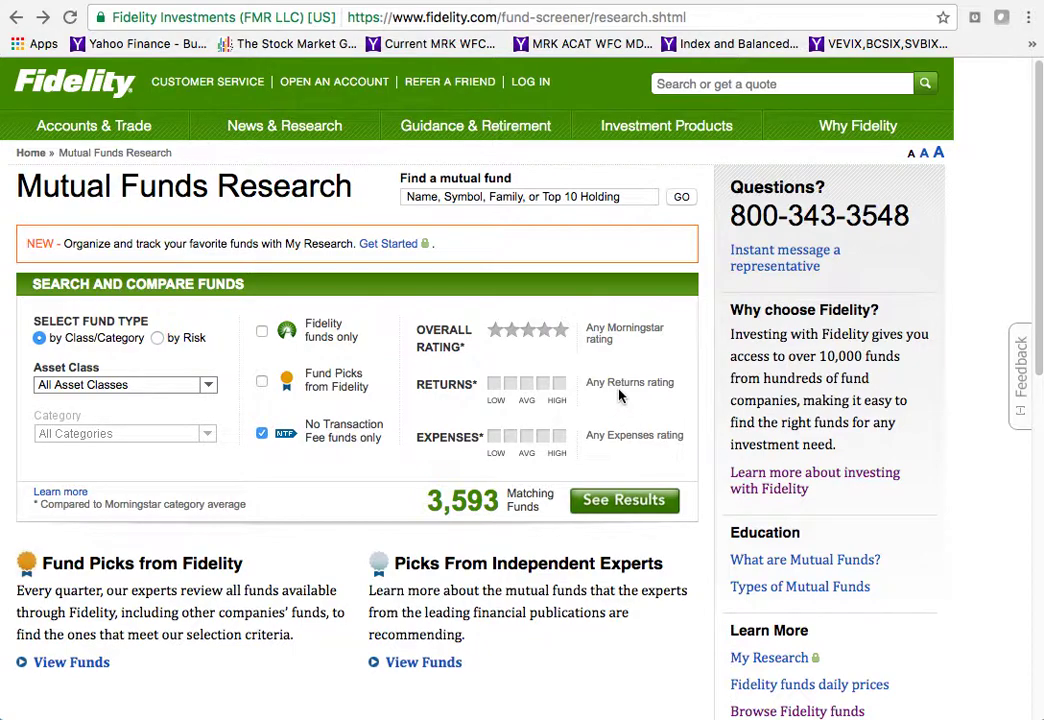
click(43, 17)
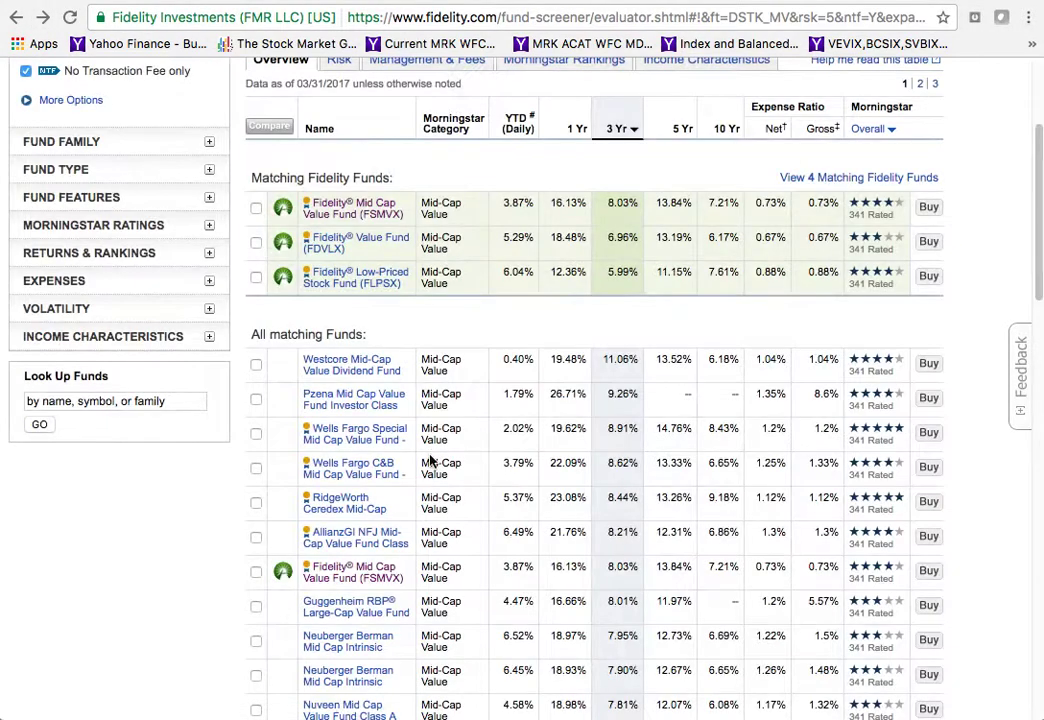
click(400, 218)
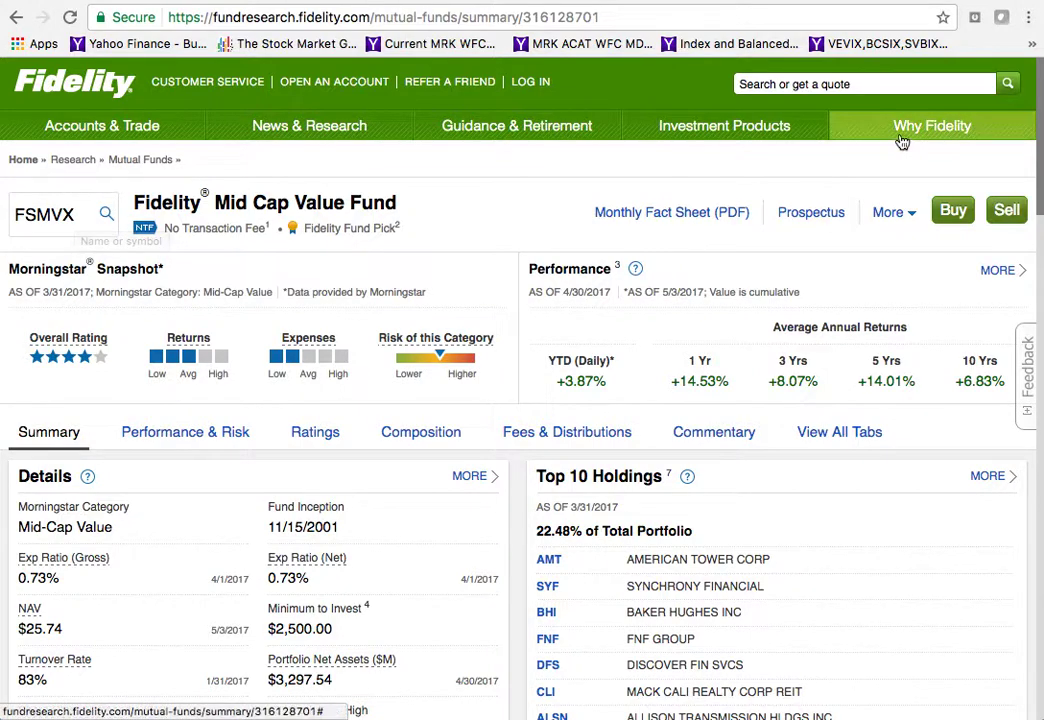
Return to the Mutual Funds Research page, search the site for the symbol fsmvx and open the Fidelity Mid Cap Value result
click(237, 291)
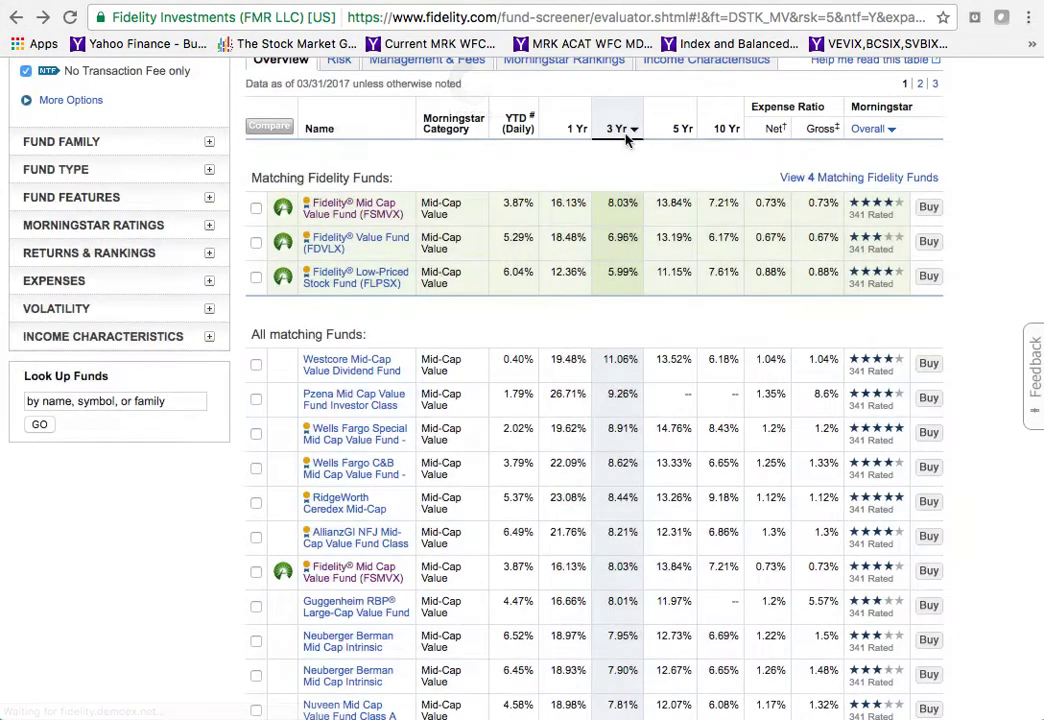
click(14, 18)
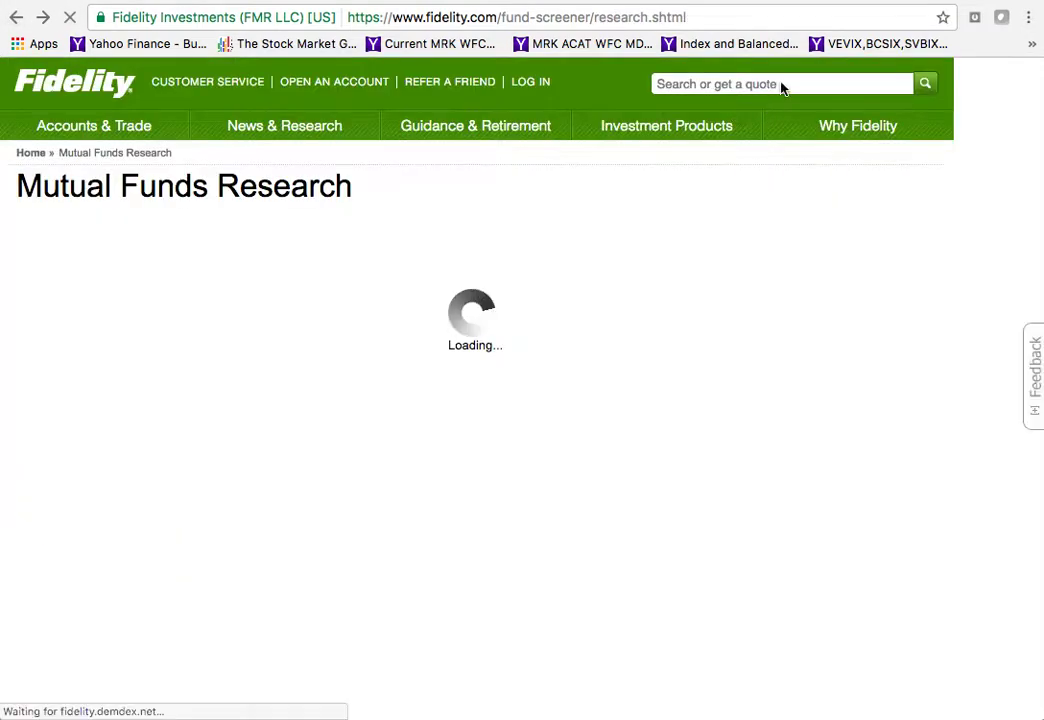
click(706, 78)
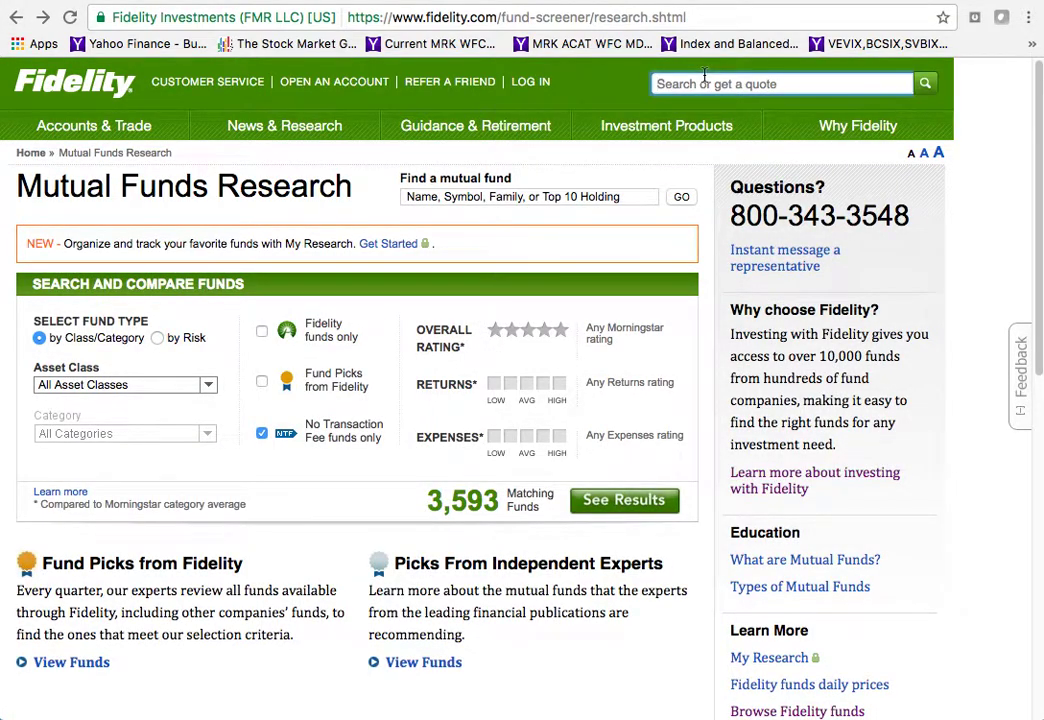
text(fsm)
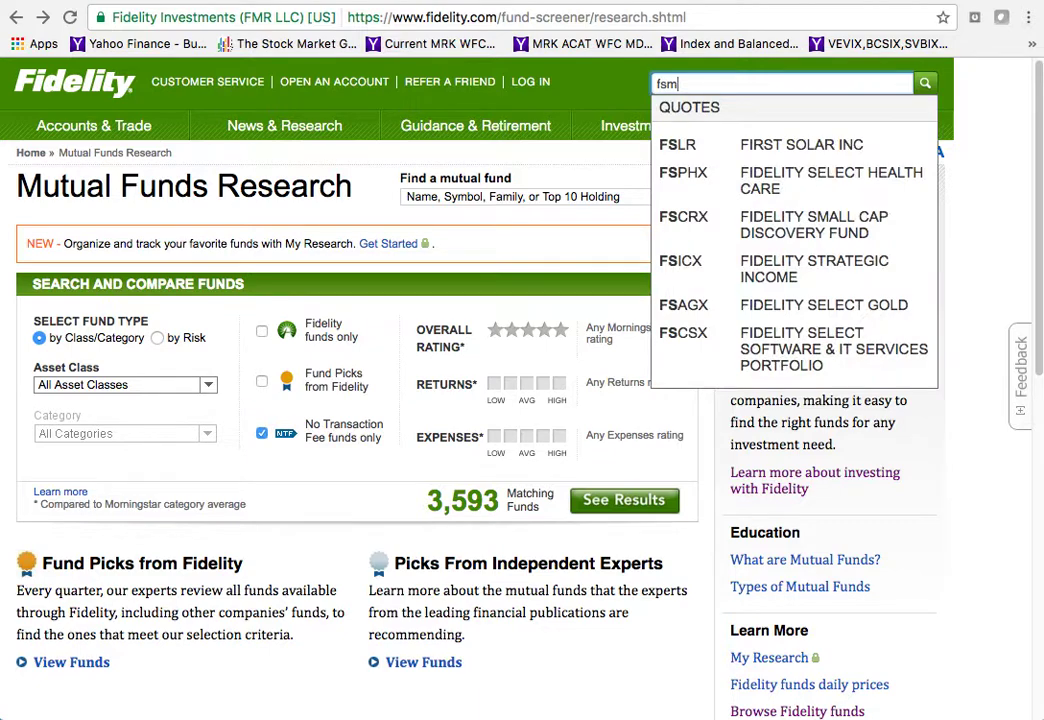
text(vx)
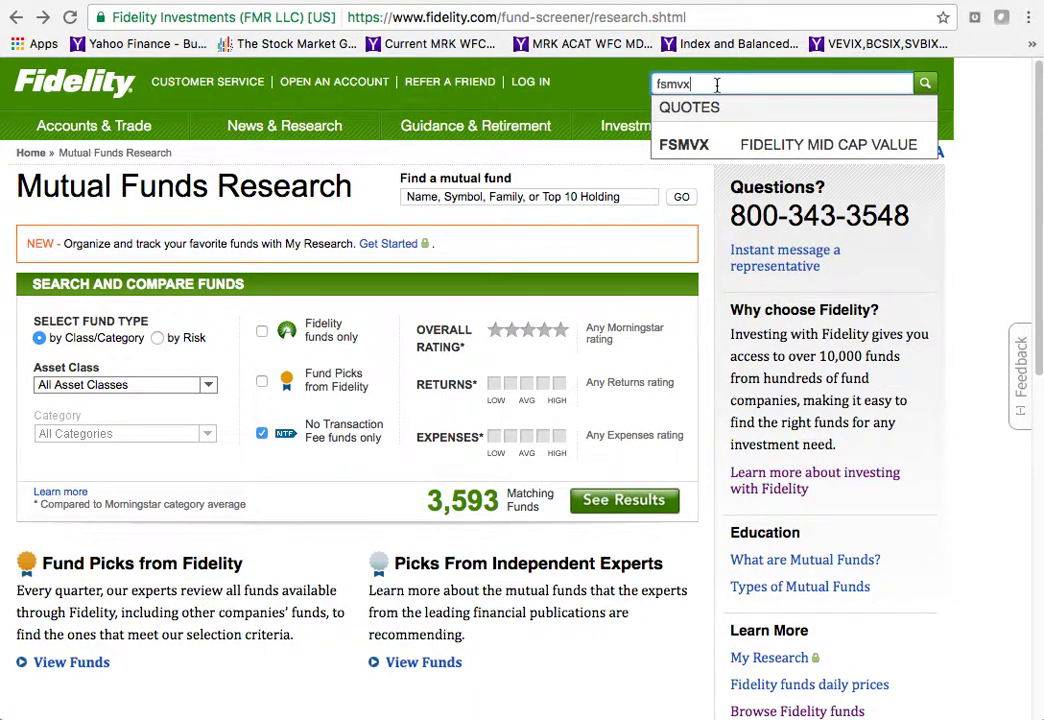
click(797, 147)
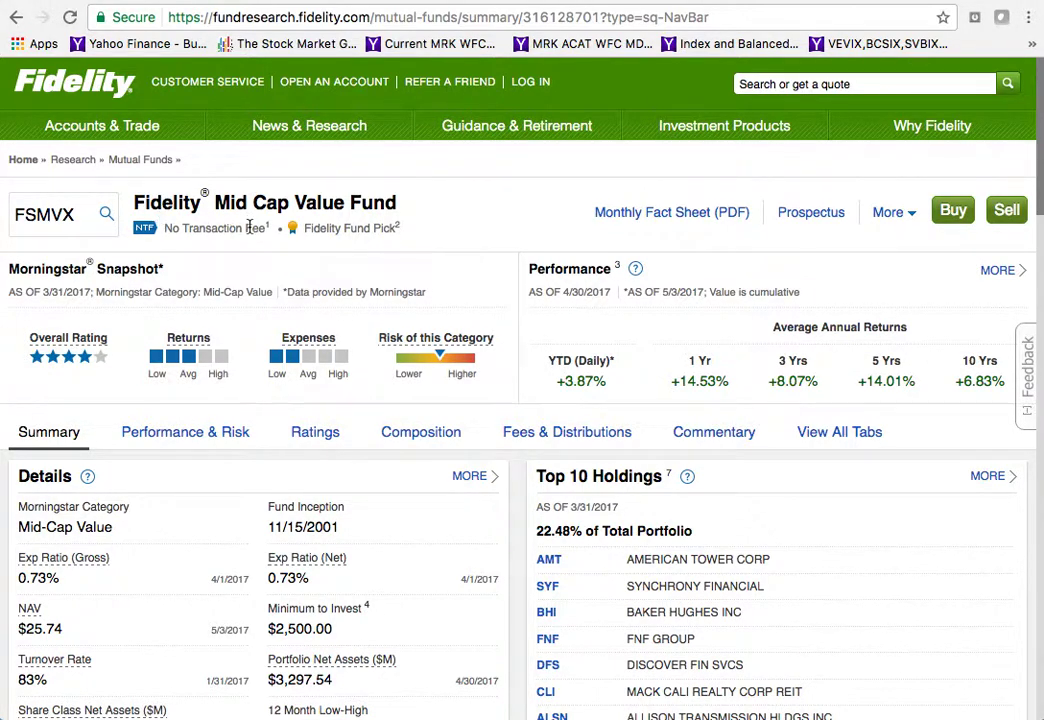
Return to the Mutual Funds Research page and set the asset class to U.S. Equity with all categories included
click(16, 17)
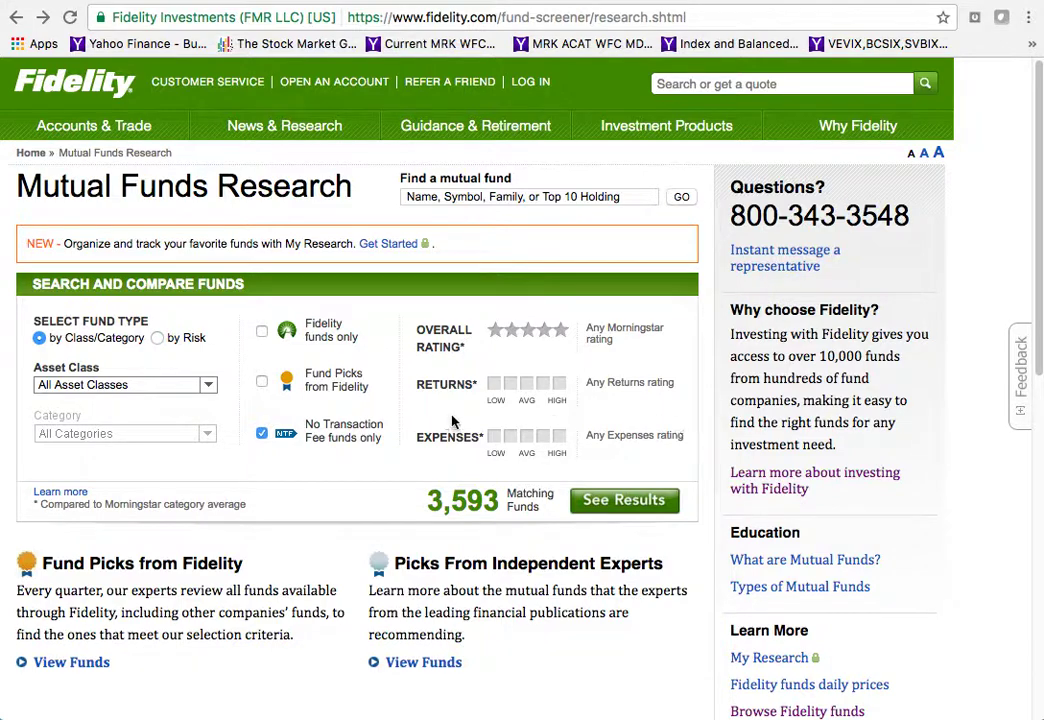
click(207, 389)
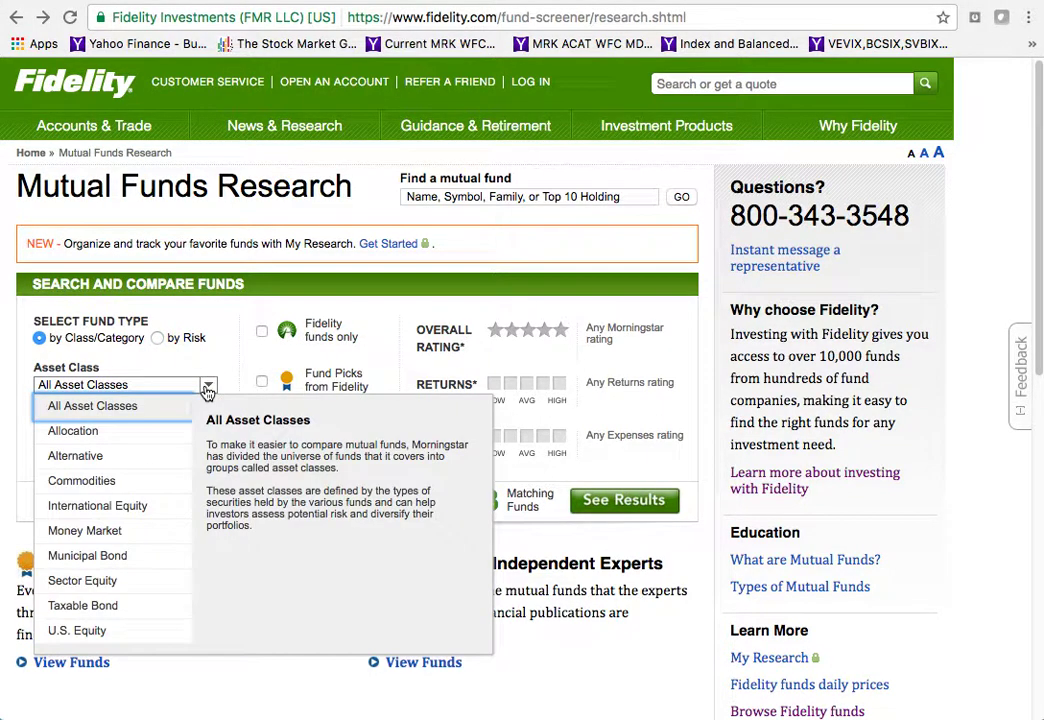
click(100, 630)
click(209, 434)
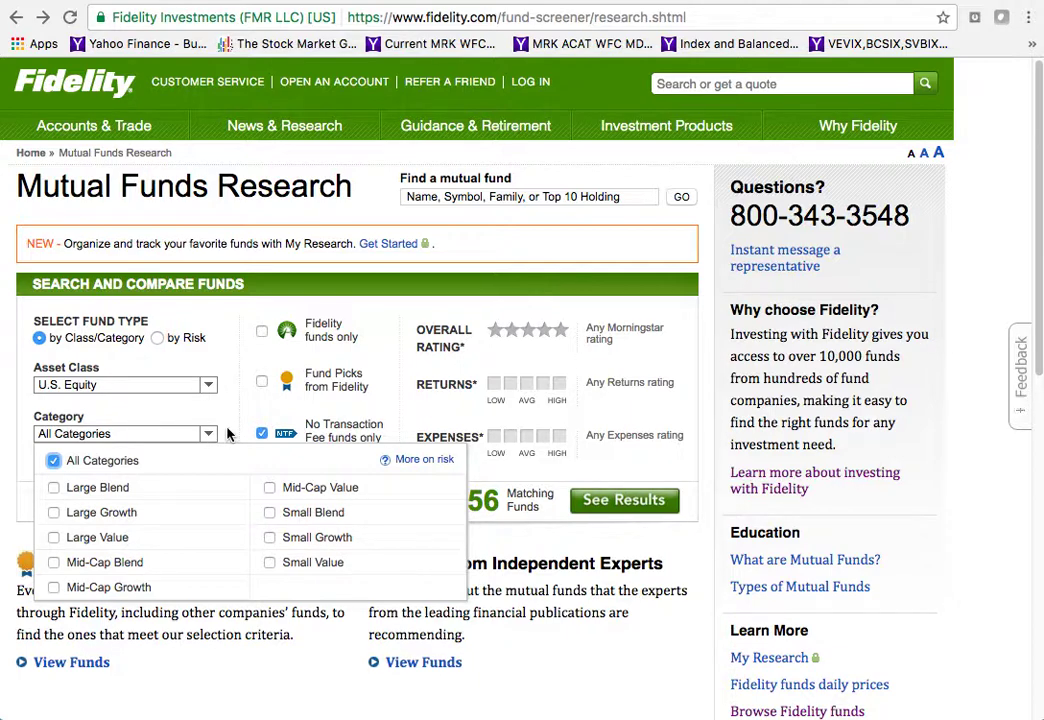
click(227, 433)
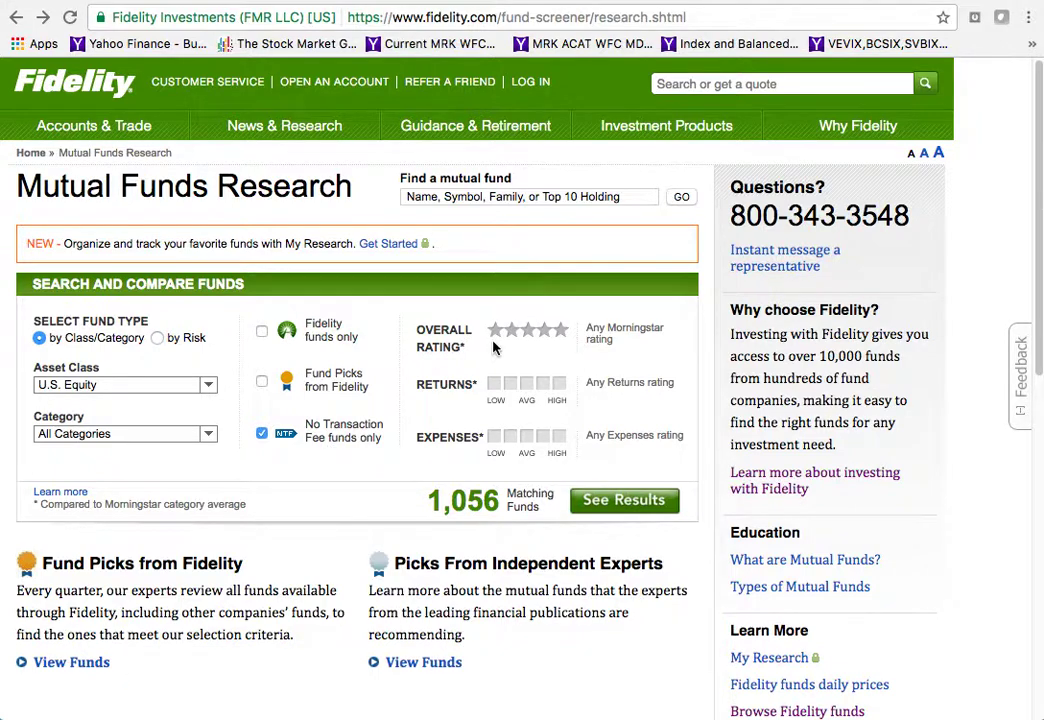
Show the funds rated 4 stars and higher with above average and higher returns and low expenses only
click(545, 333)
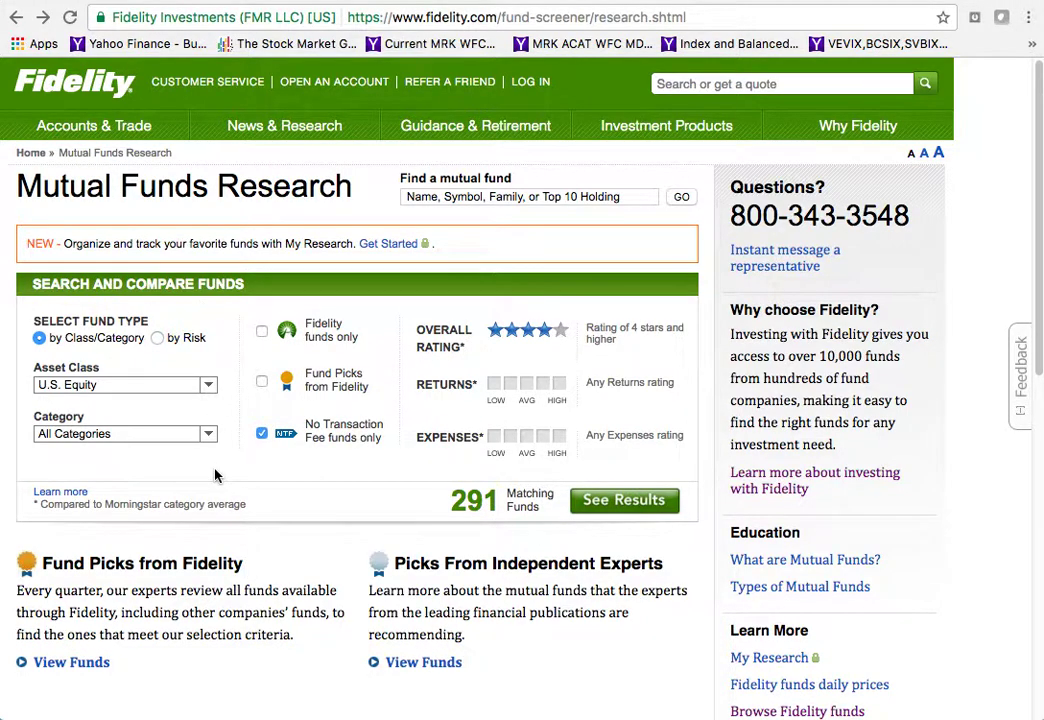
click(495, 331)
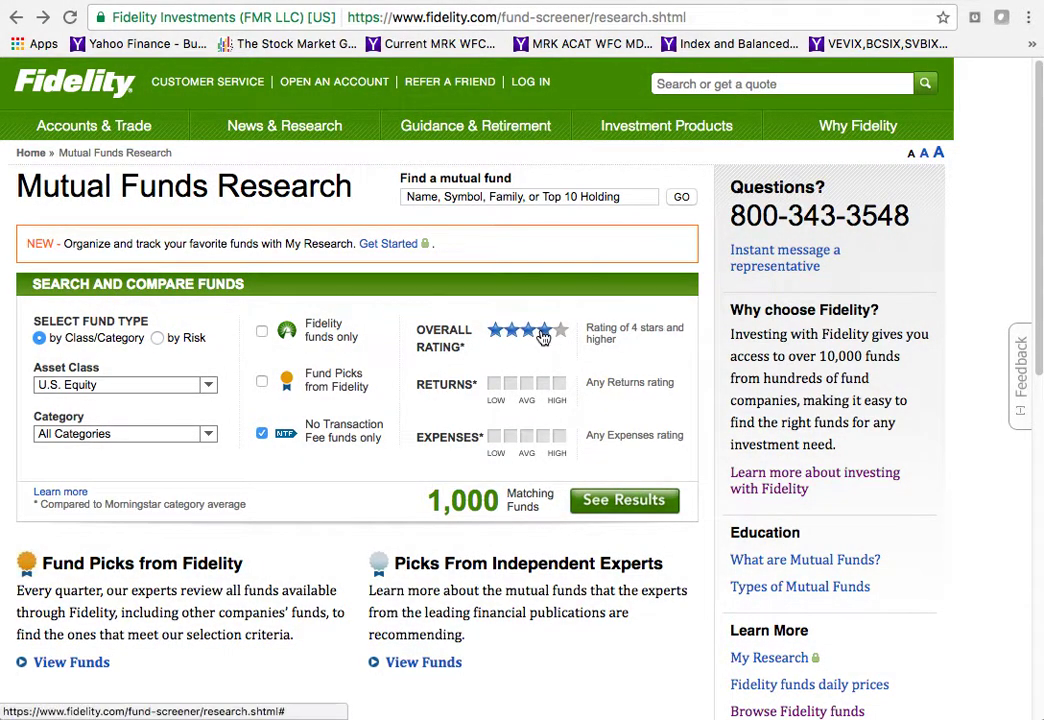
click(543, 335)
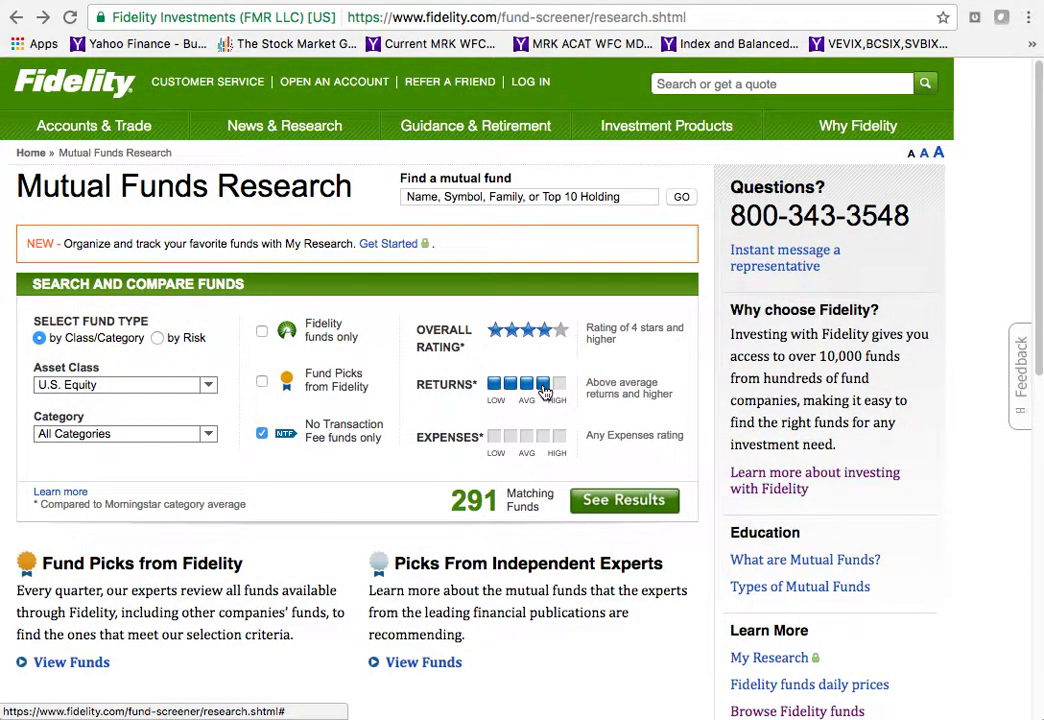
click(543, 386)
click(494, 438)
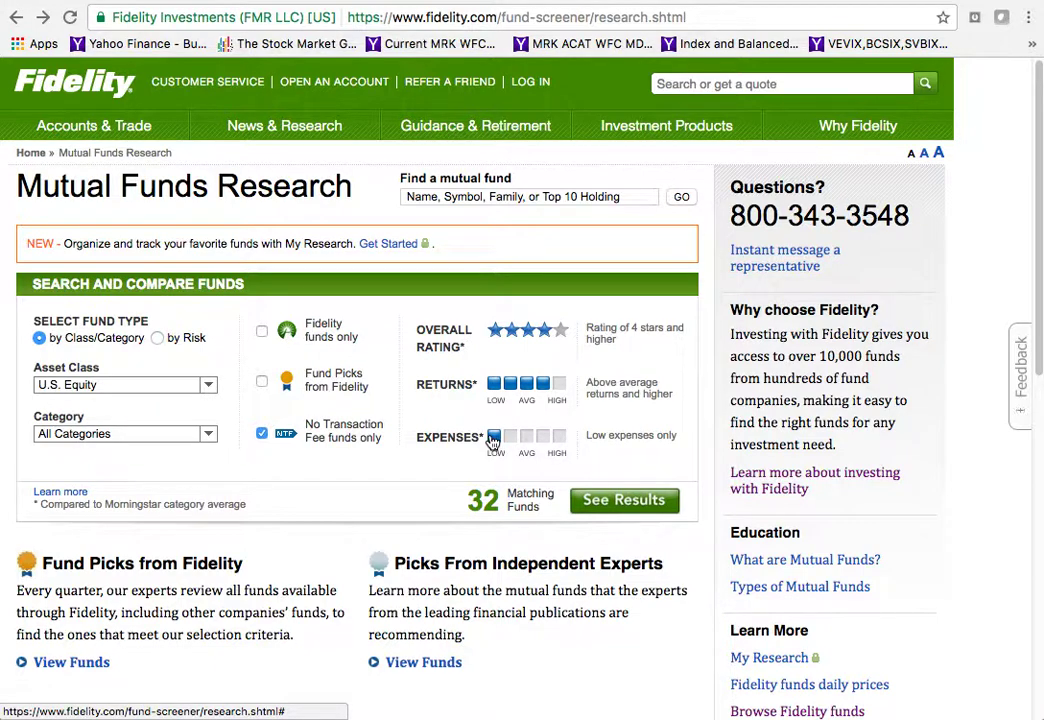
click(639, 503)
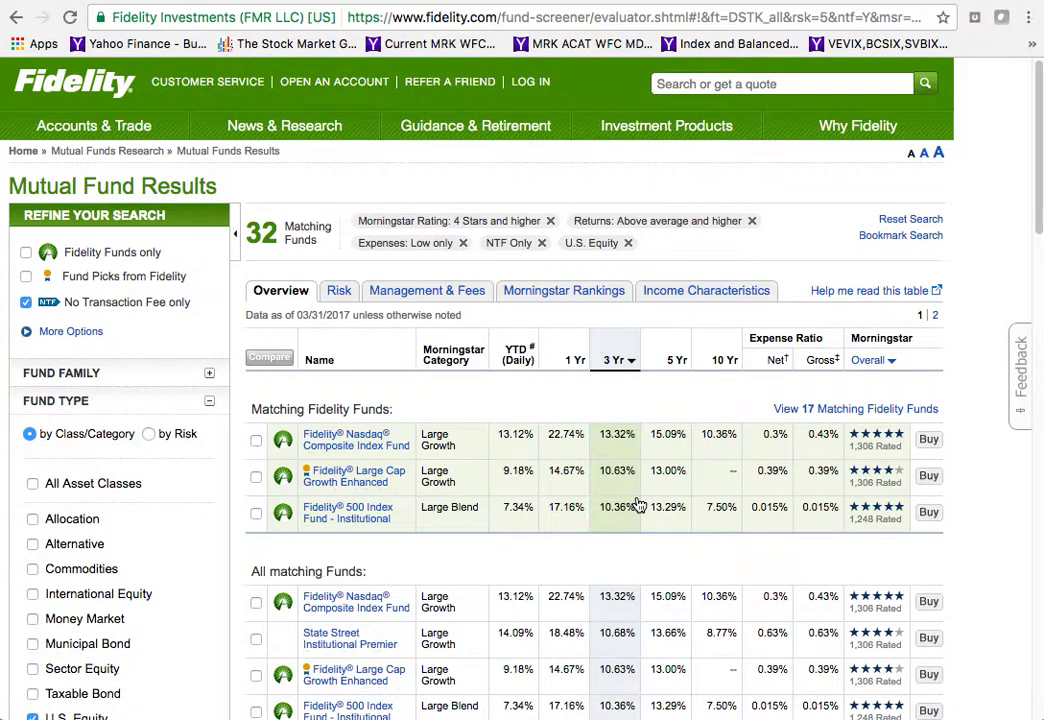
Examine the matching funds' categories, returns, expense ratios and Morningstar ratings in the results list
scroll(638, 505, down, 5)
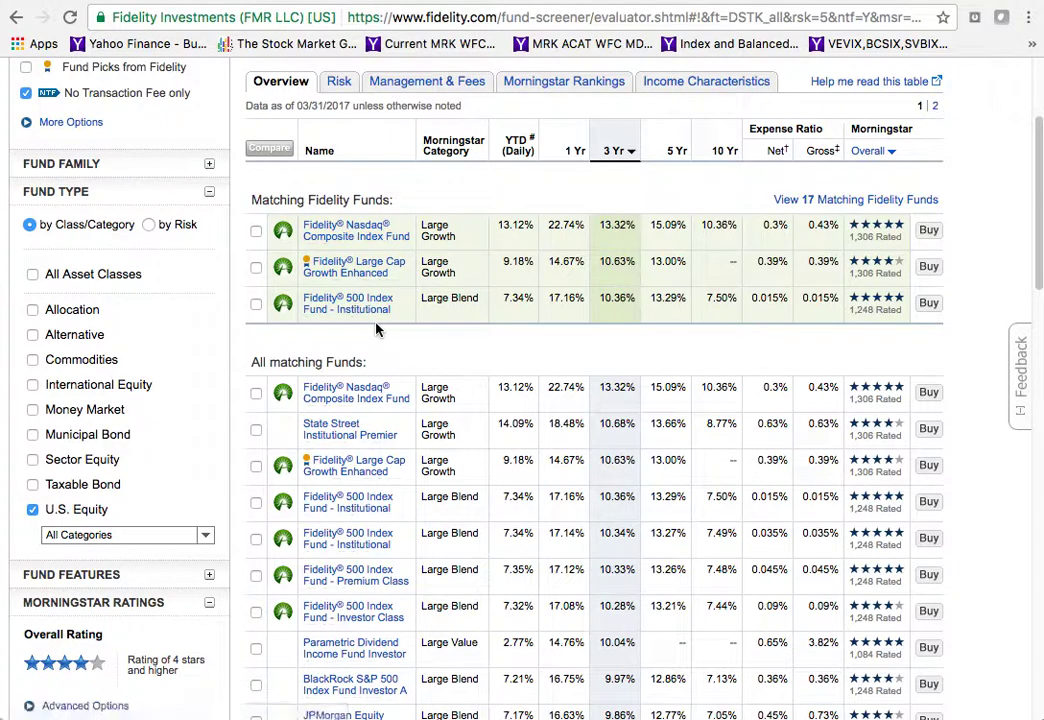
scroll(376, 328, down, 2)
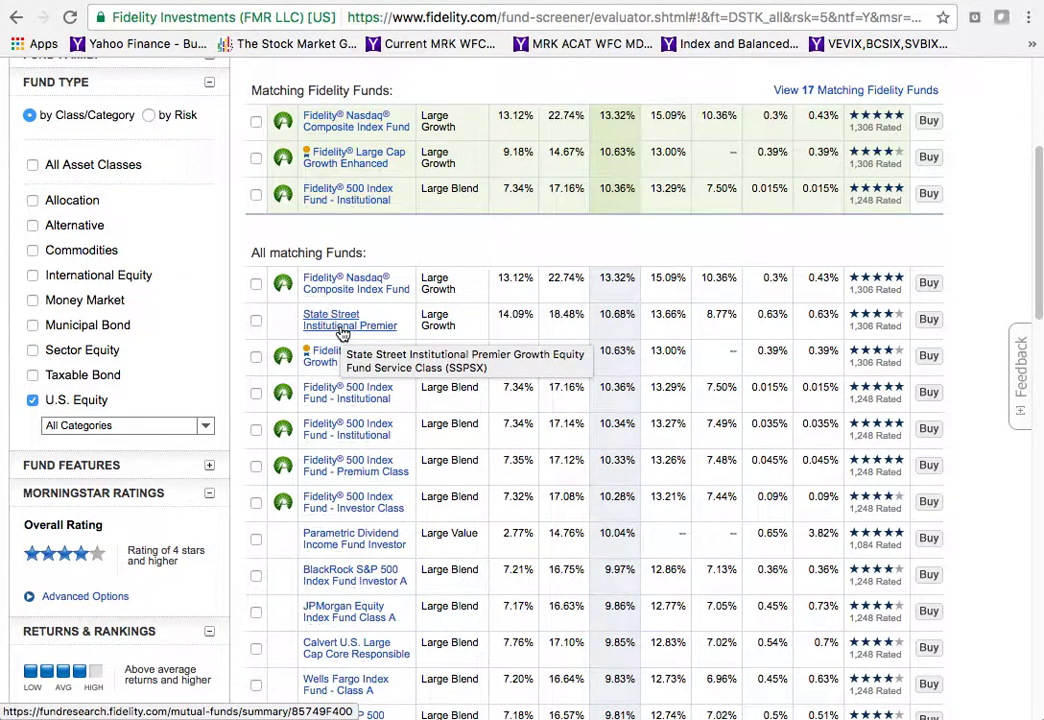
scroll(342, 333, down, 5)
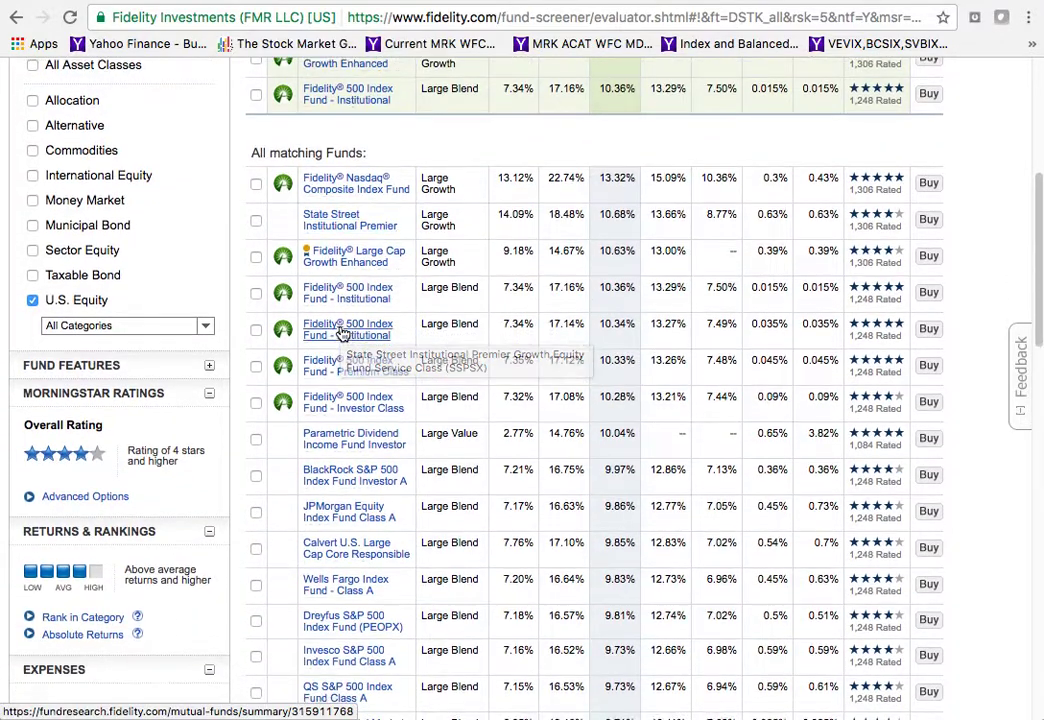
scroll(342, 333, down, 1)
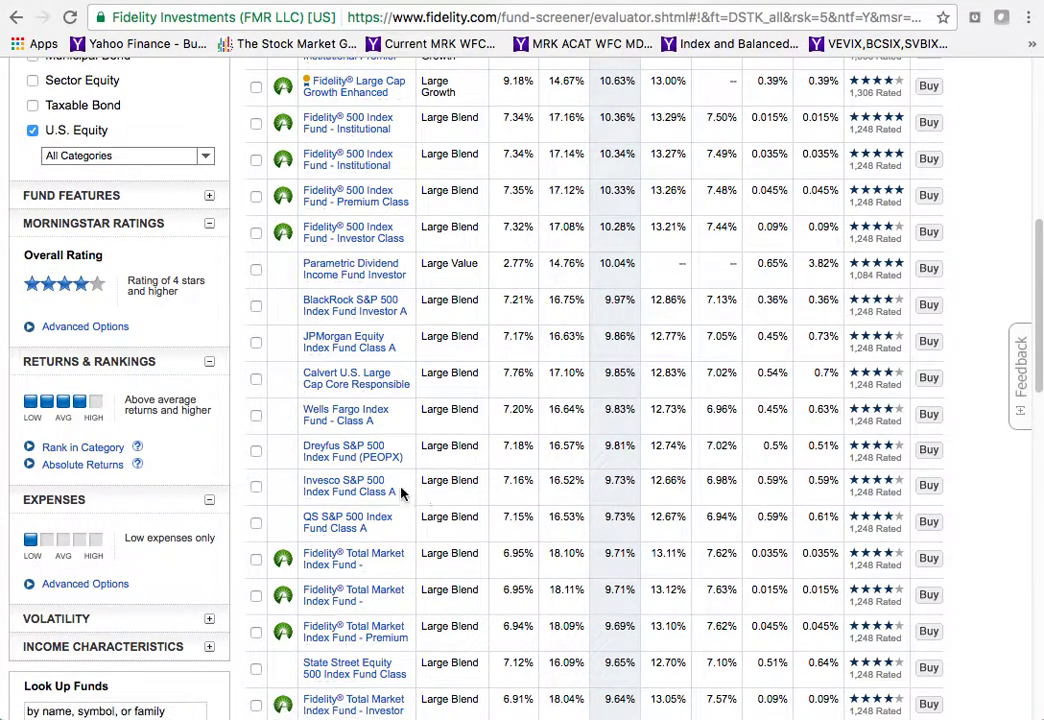
scroll(410, 489, up, 3)
scroll(410, 489, up, 5)
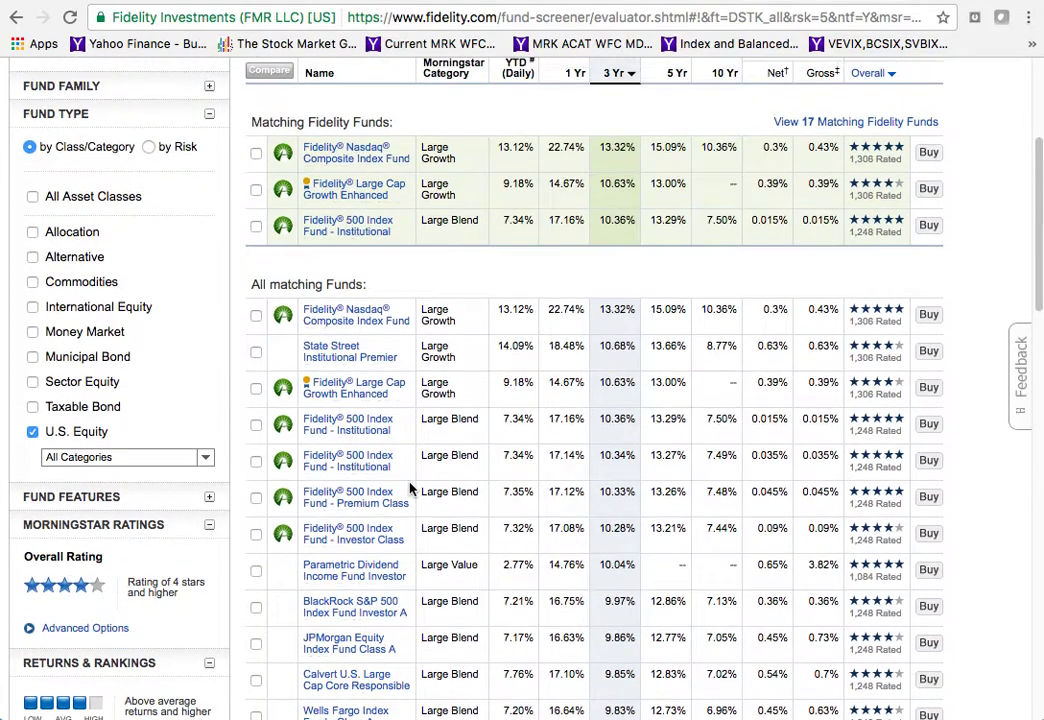
scroll(410, 489, down, 2)
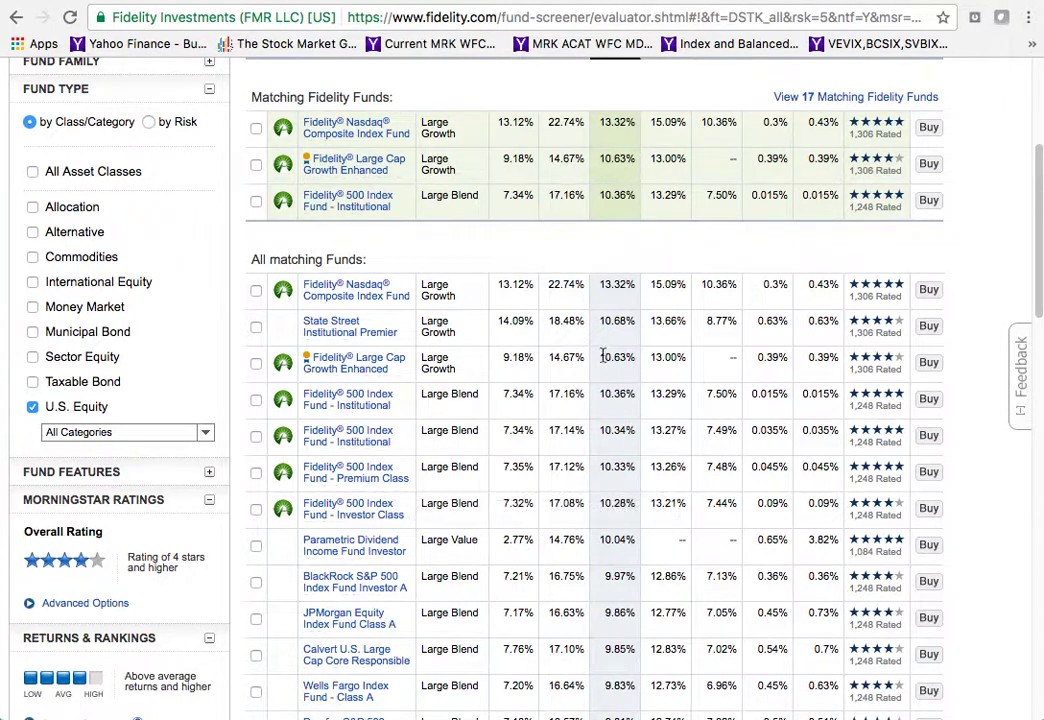
scroll(595, 340, up, 2)
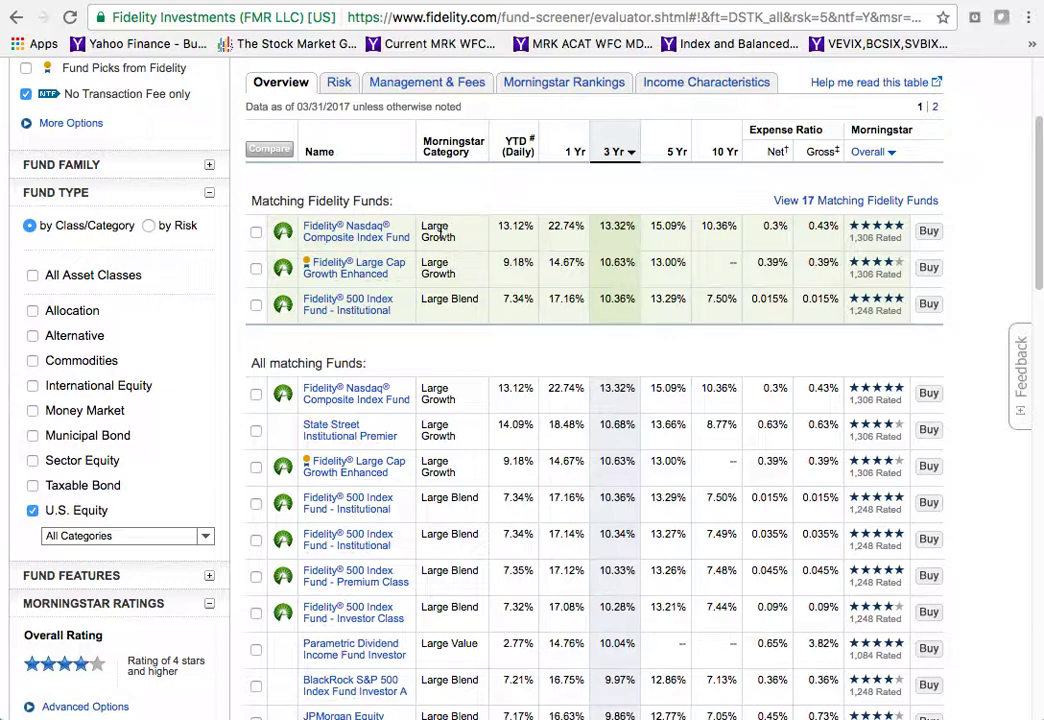
Open the Fidelity Nasdaq Composite Index Fund and review its Morningstar snapshot, average annual returns, details and top 10 holdings
click(330, 232)
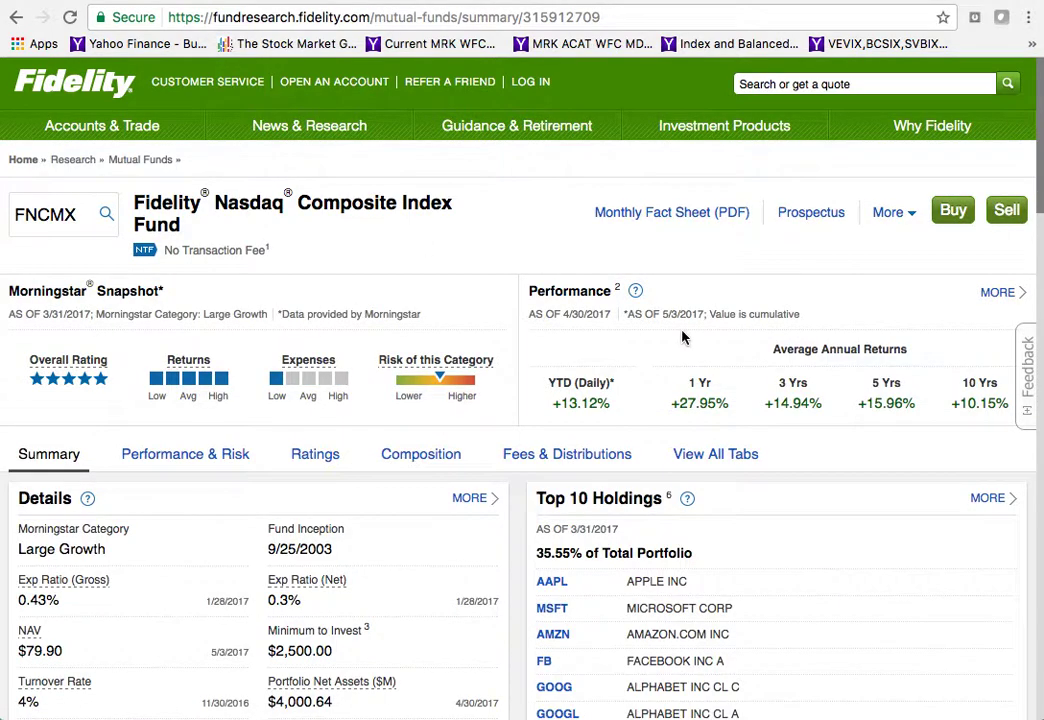
scroll(684, 371, down, 3)
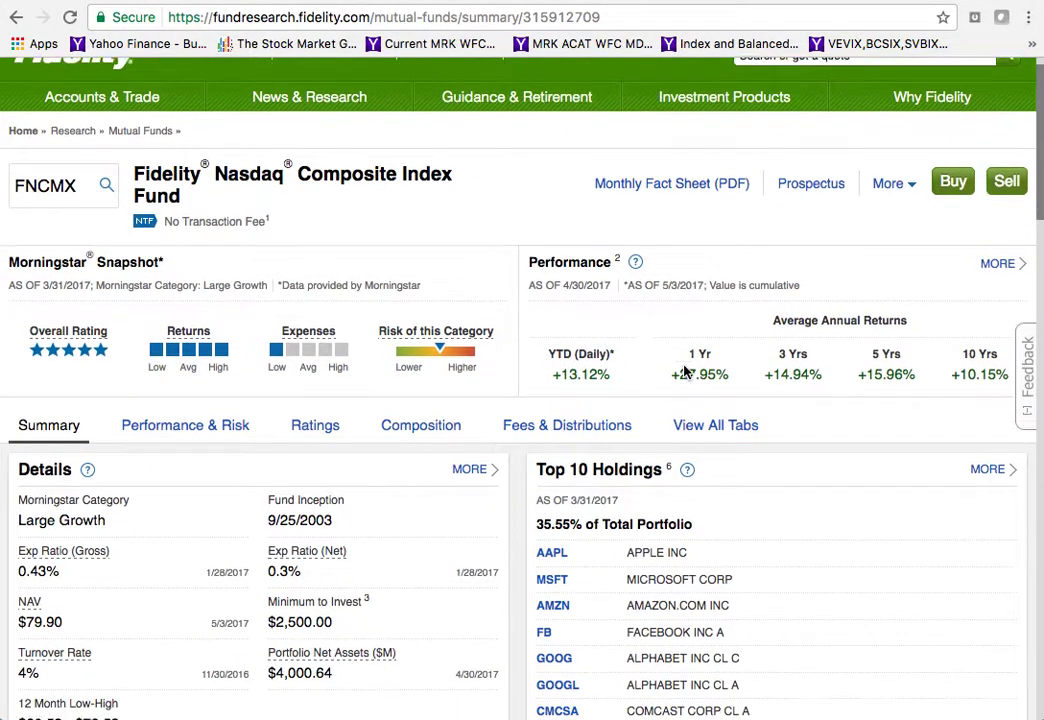
scroll(684, 371, up, 1)
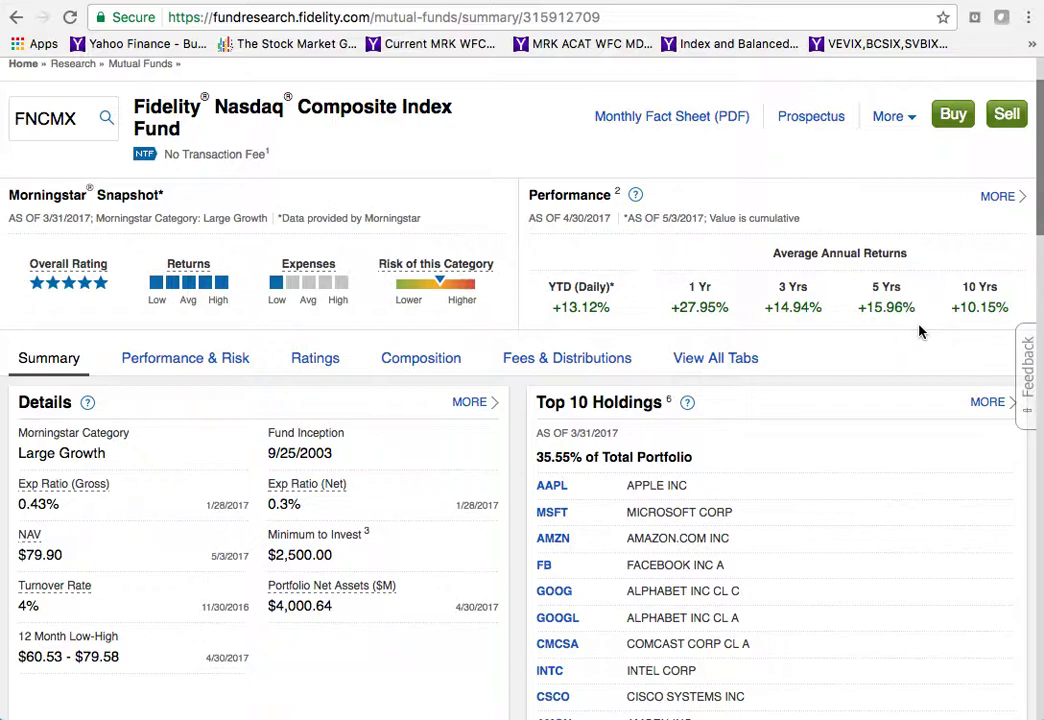
scroll(920, 332, down, 3)
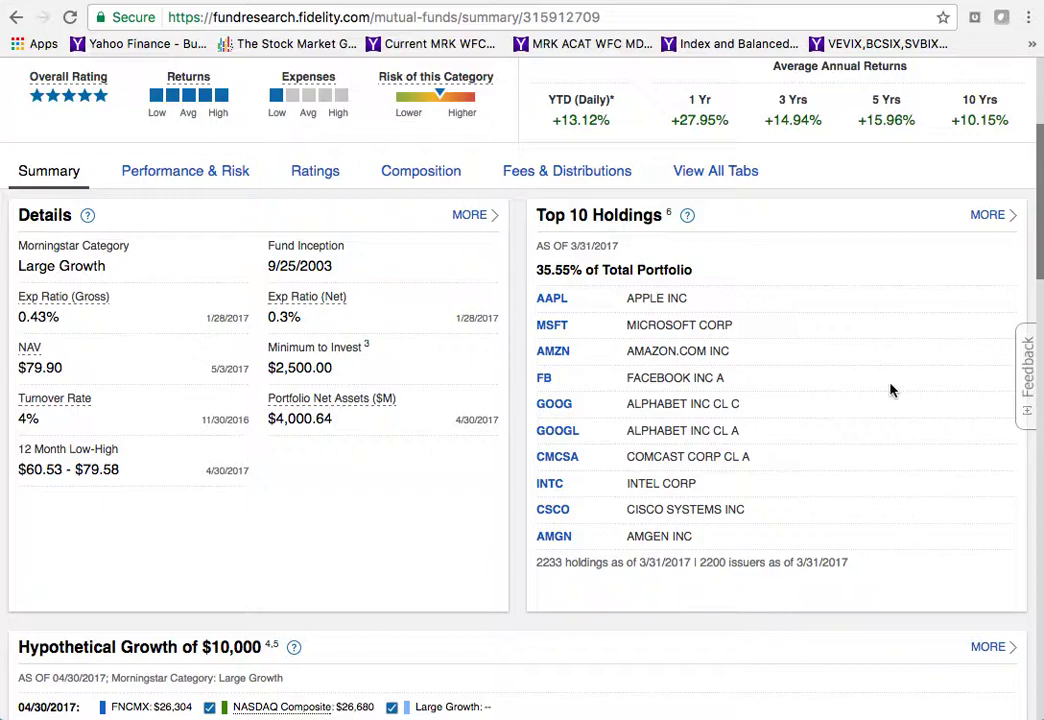
scroll(892, 390, up, 2)
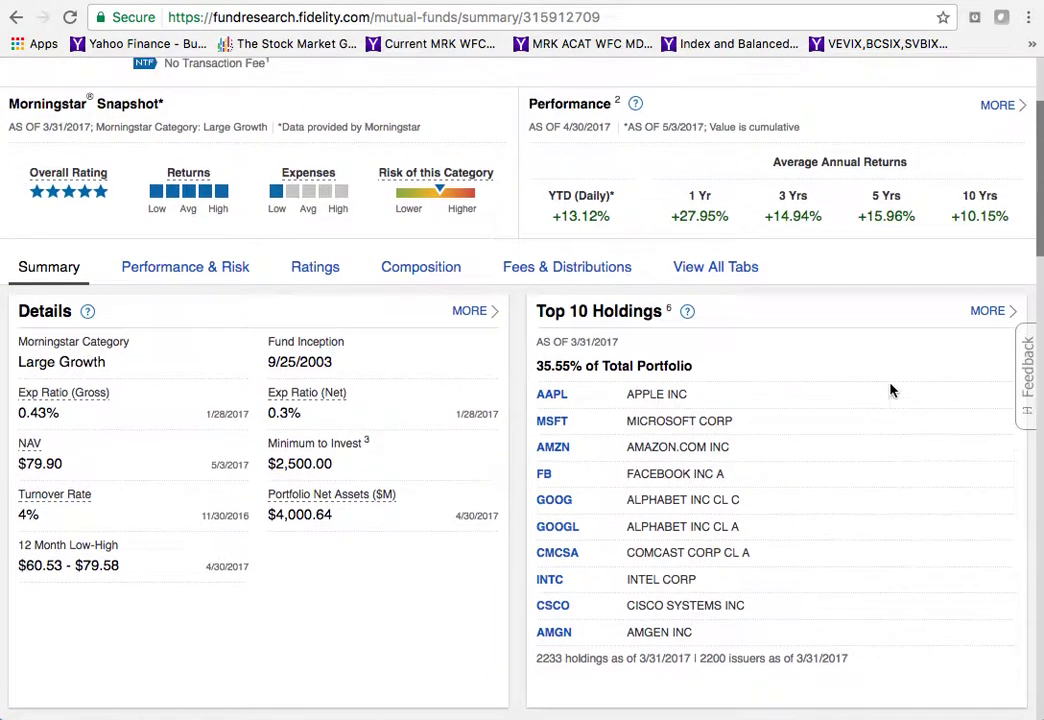
scroll(892, 390, up, 1)
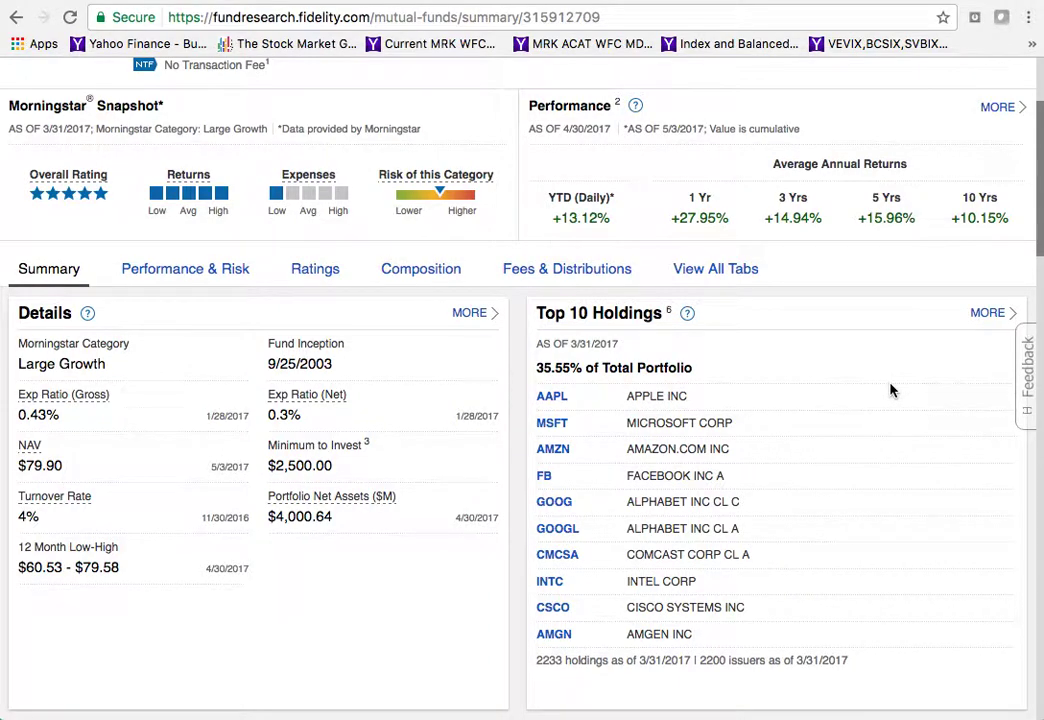
scroll(892, 390, down, 1)
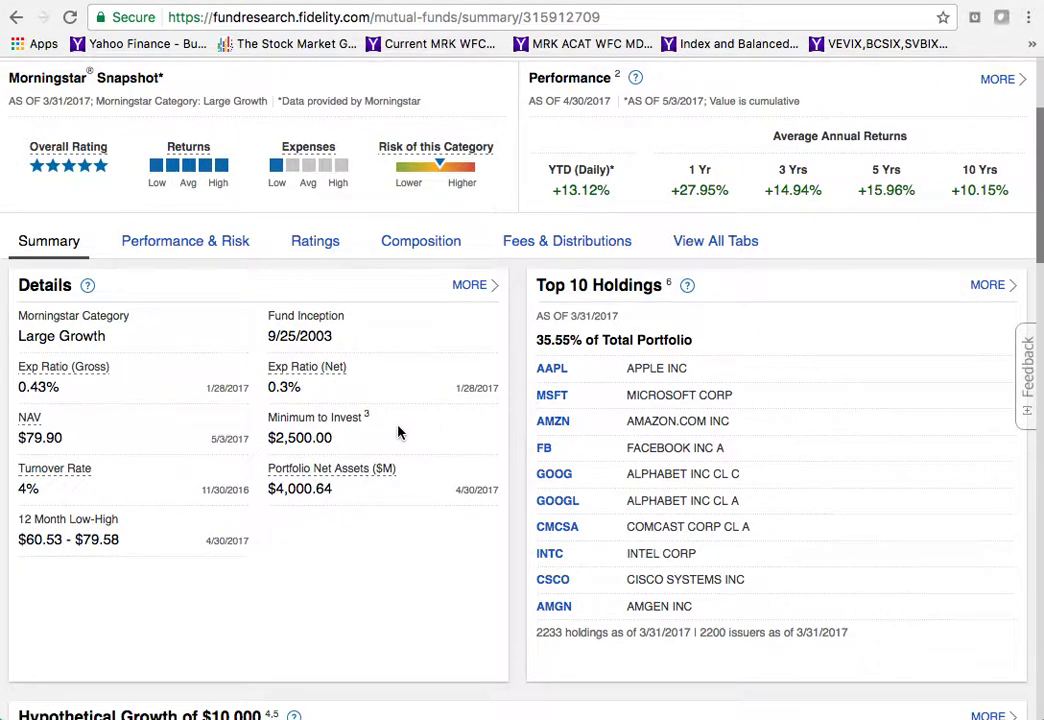
scroll(398, 432, up, 3)
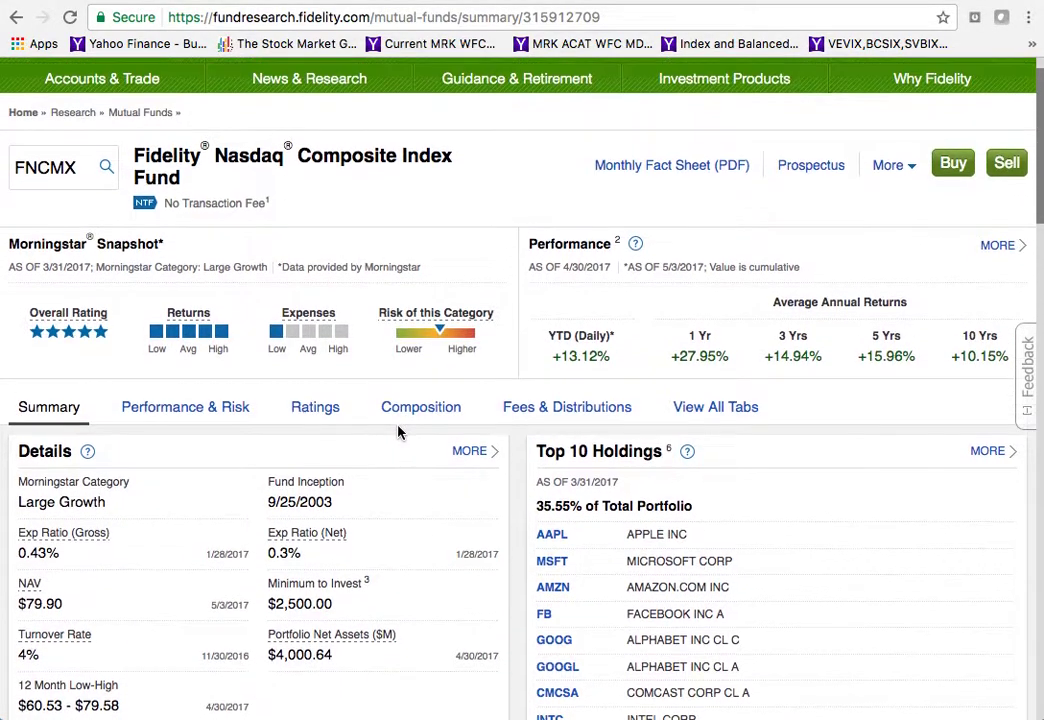
scroll(398, 432, down, 2)
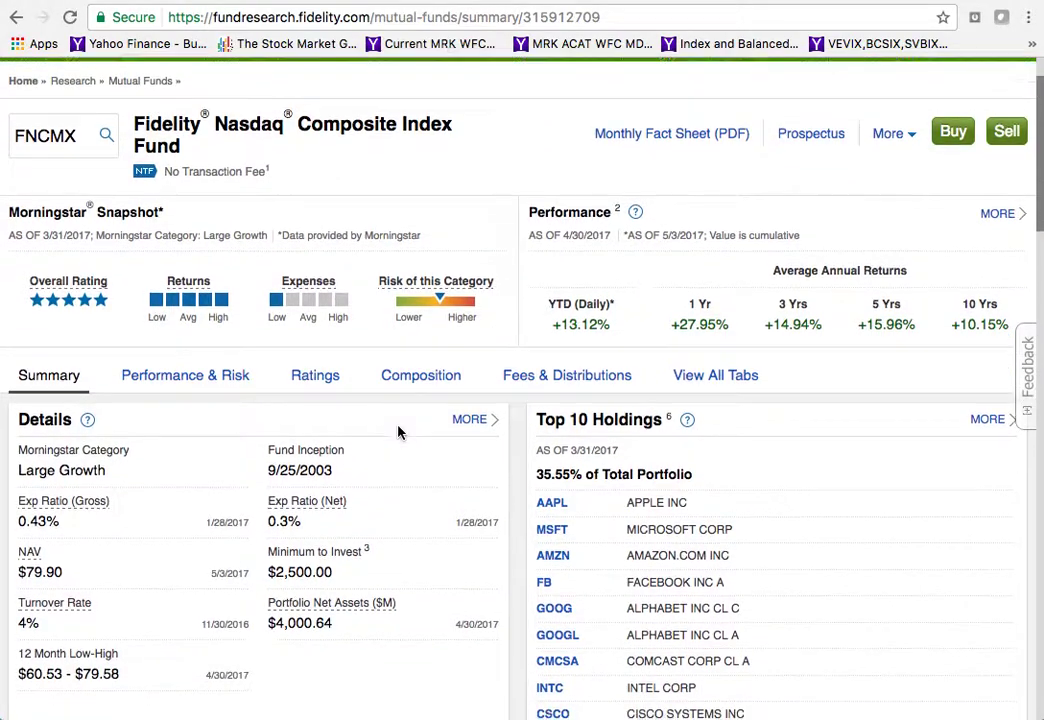
Examine the fund's Hypothetical Growth of $10,000 chart against the NASDAQ Composite and the Large Growth category
scroll(398, 432, down, 5)
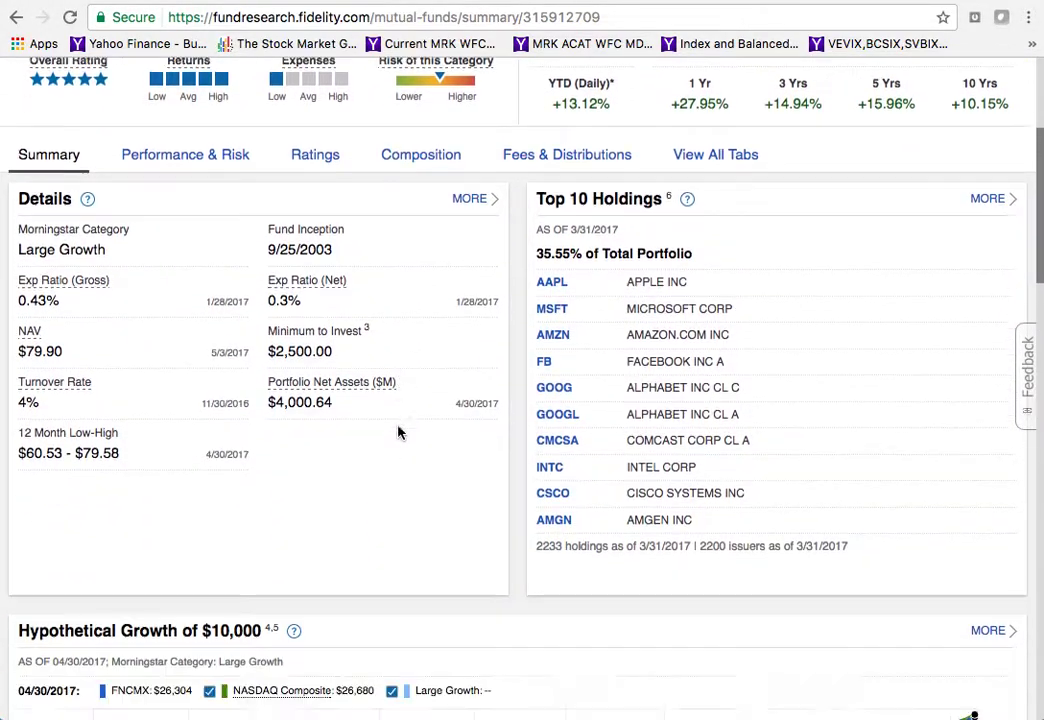
scroll(398, 432, down, 4)
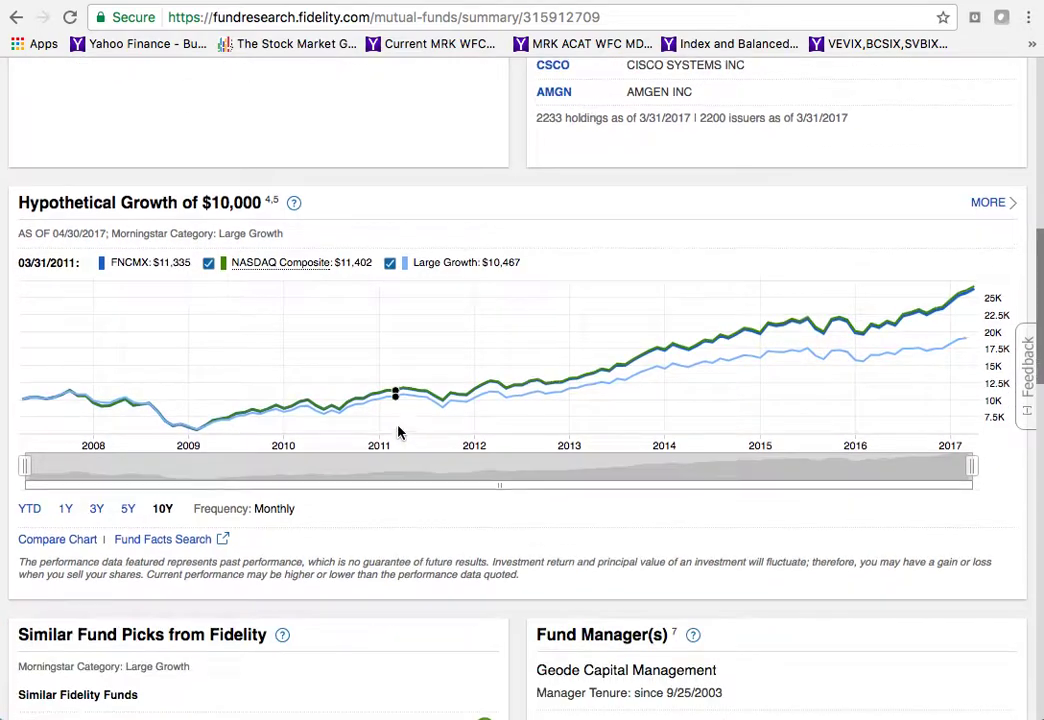
scroll(398, 432, up, 2)
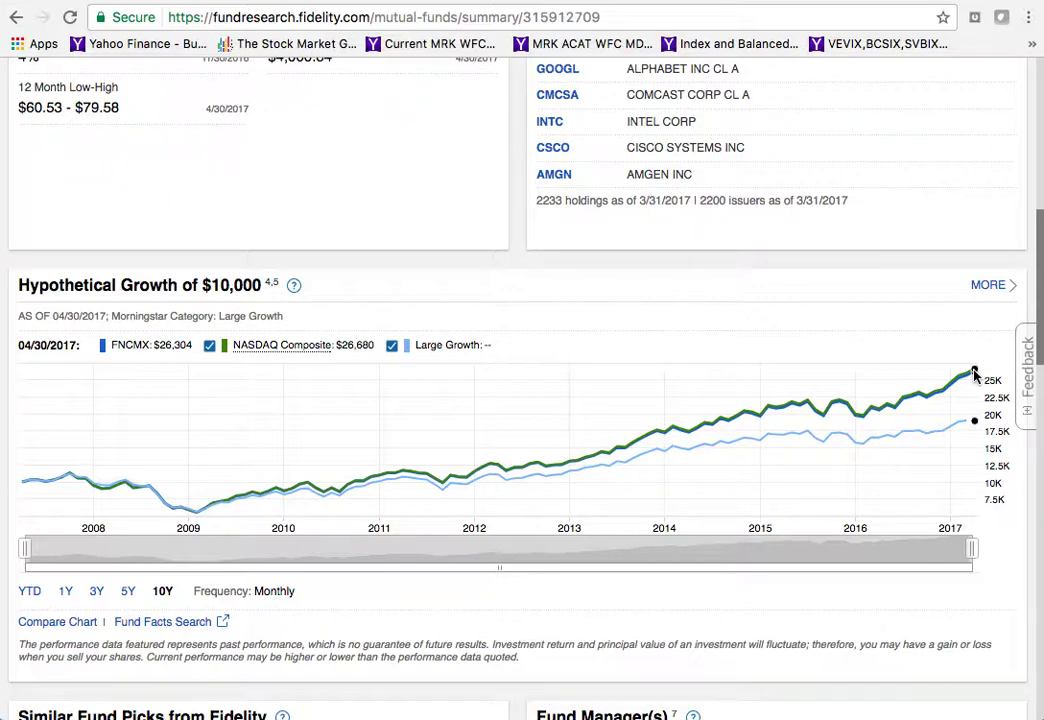
scroll(975, 375, down, 1)
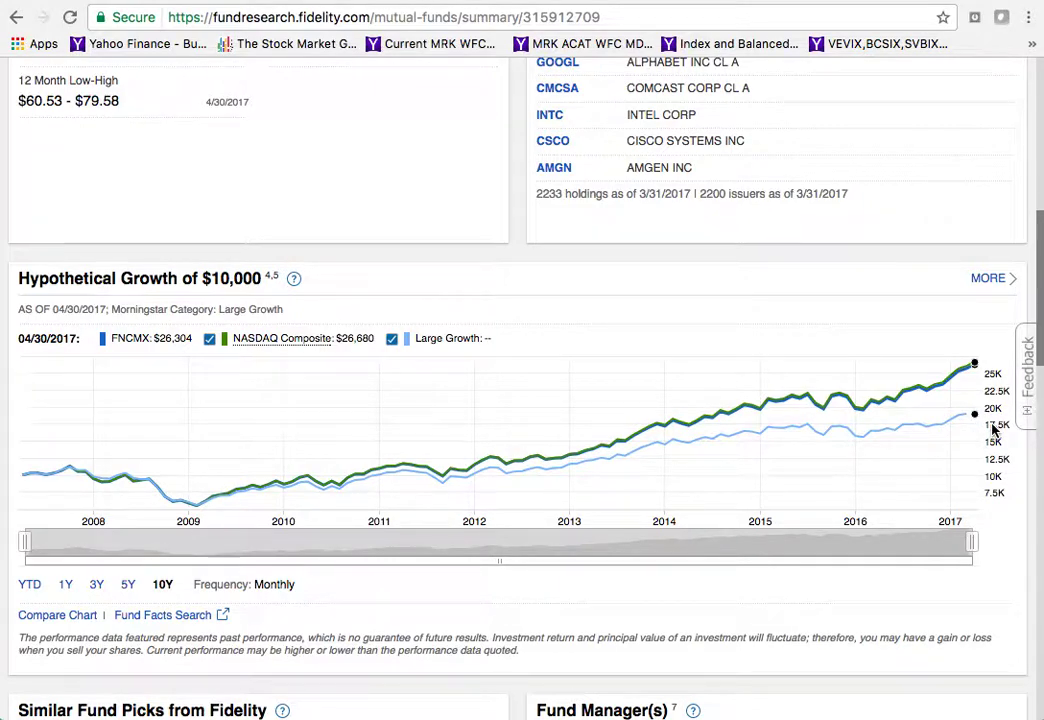
scroll(993, 430, down, 6)
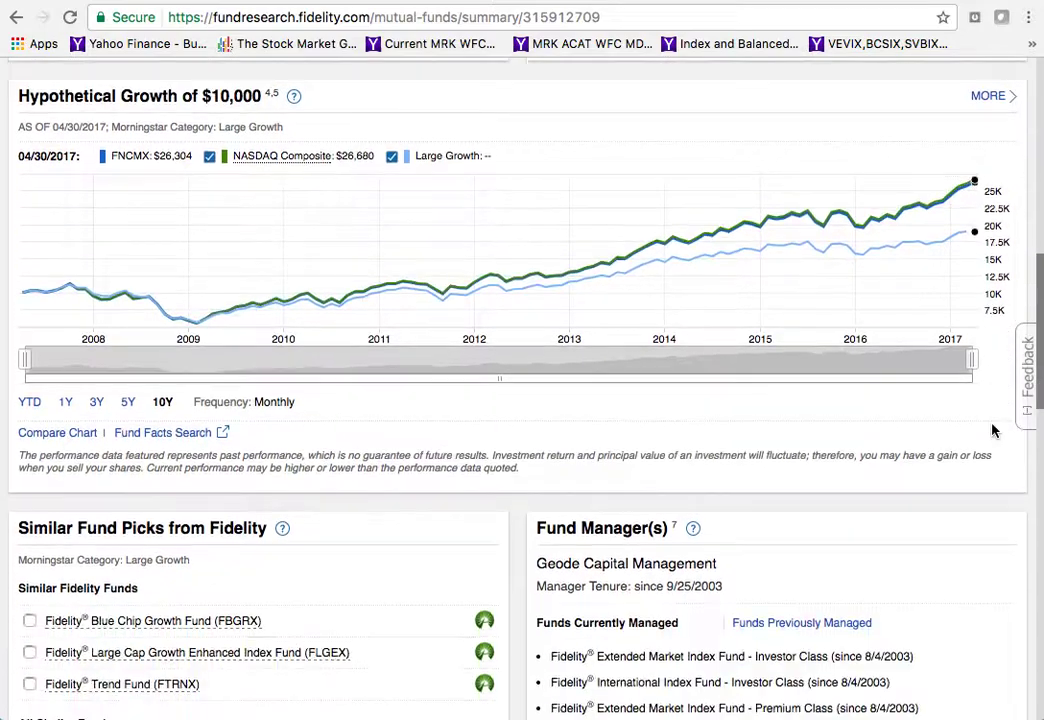
scroll(993, 430, down, 2)
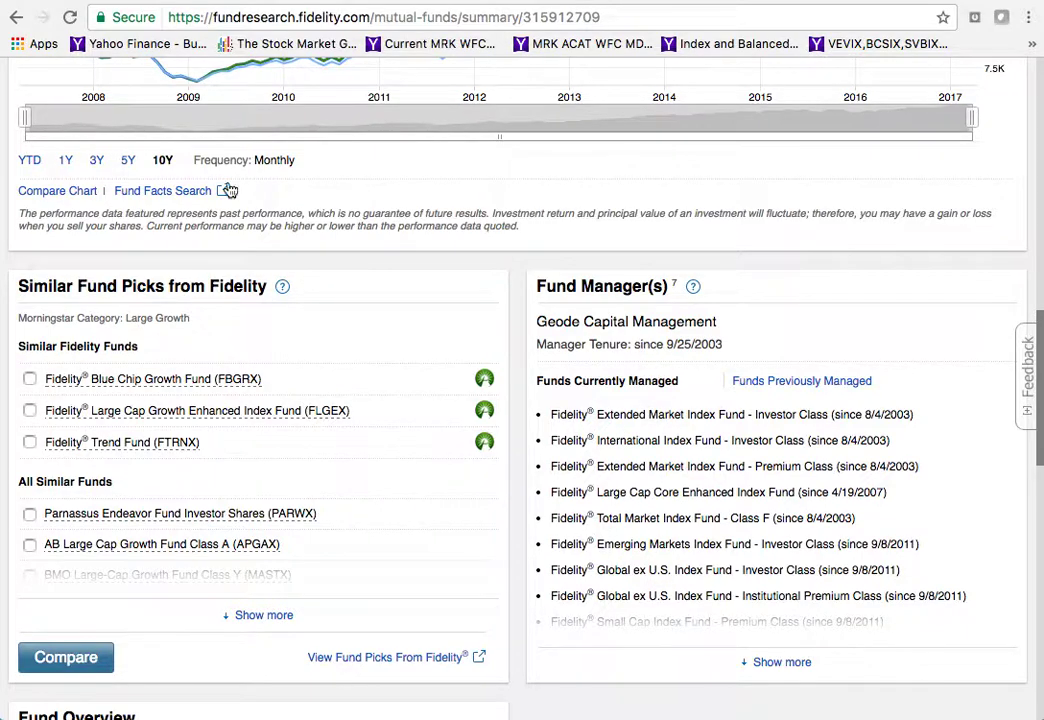
scroll(228, 191, up, 3)
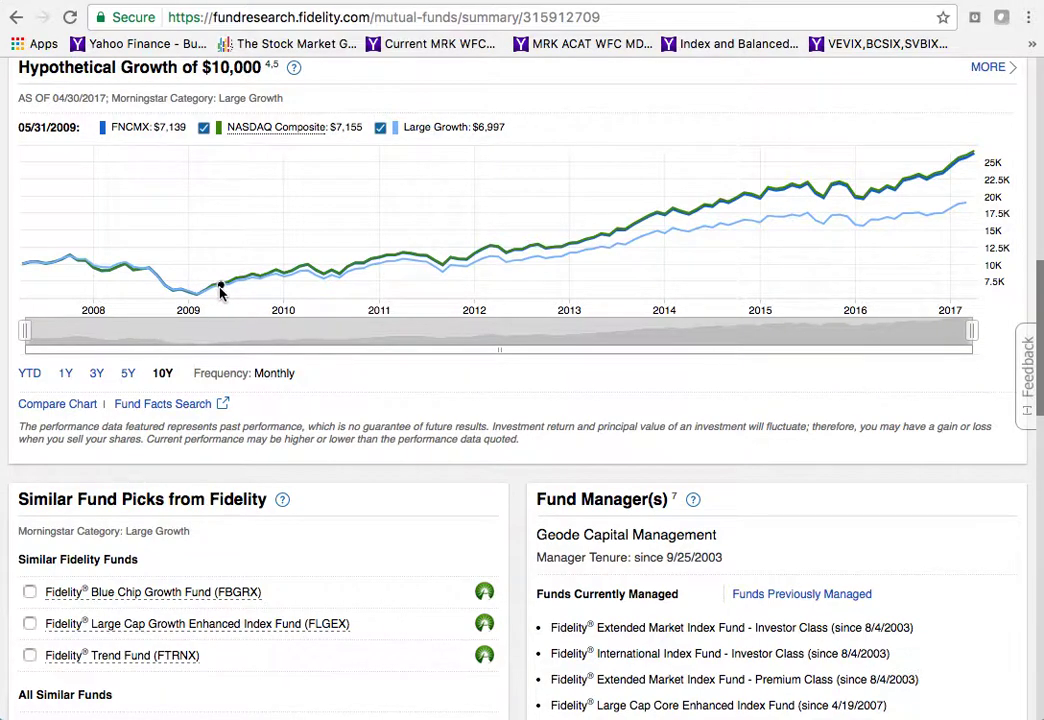
Read the fund summary's Similar Fund Picks, Fund Manager(s) and Fund Overview sections
scroll(688, 492, down, 3)
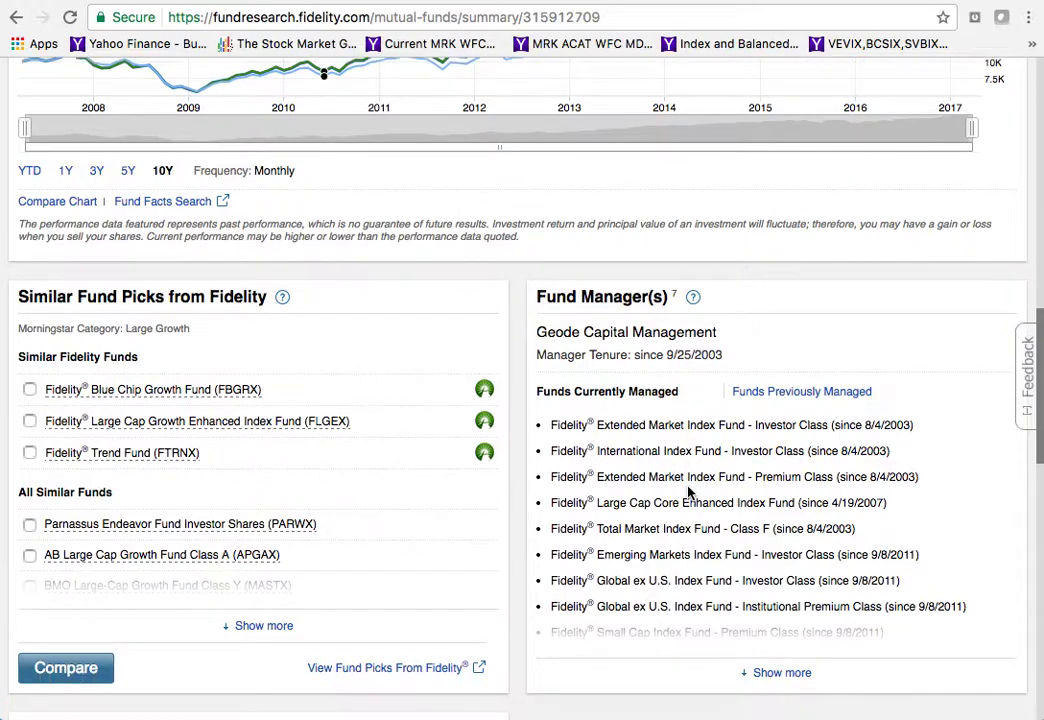
scroll(688, 492, down, 1)
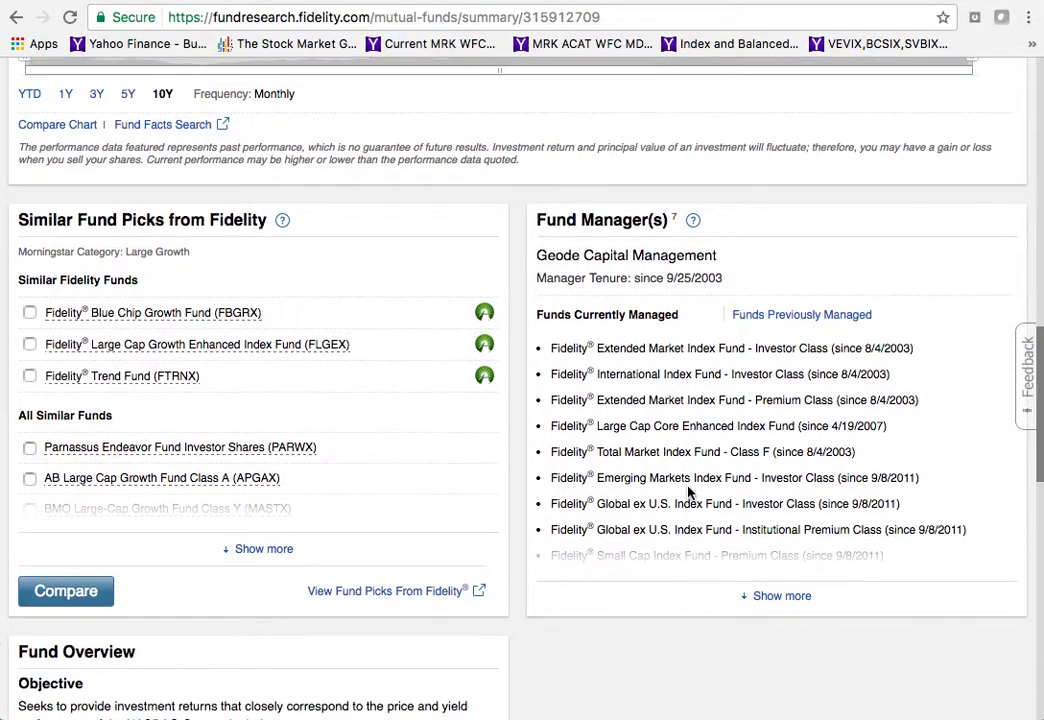
scroll(688, 492, down, 5)
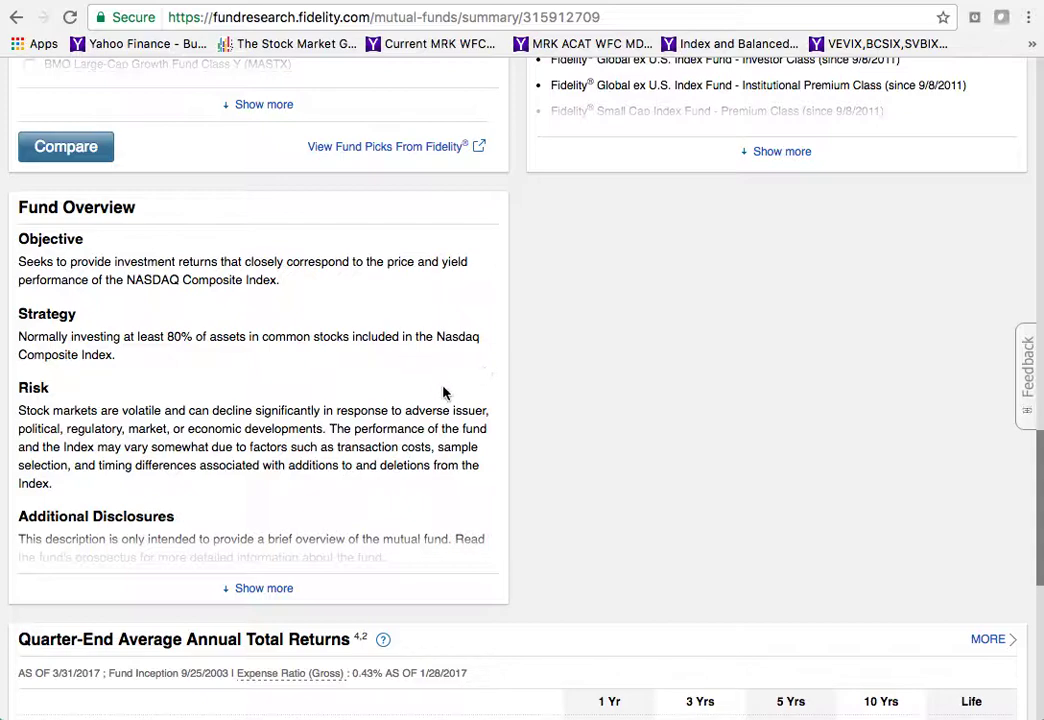
Go back to the fund's Top 10 Holdings and check the holdings and issuers line beneath the list
scroll(440, 382, up, 4)
scroll(444, 404, up, 8)
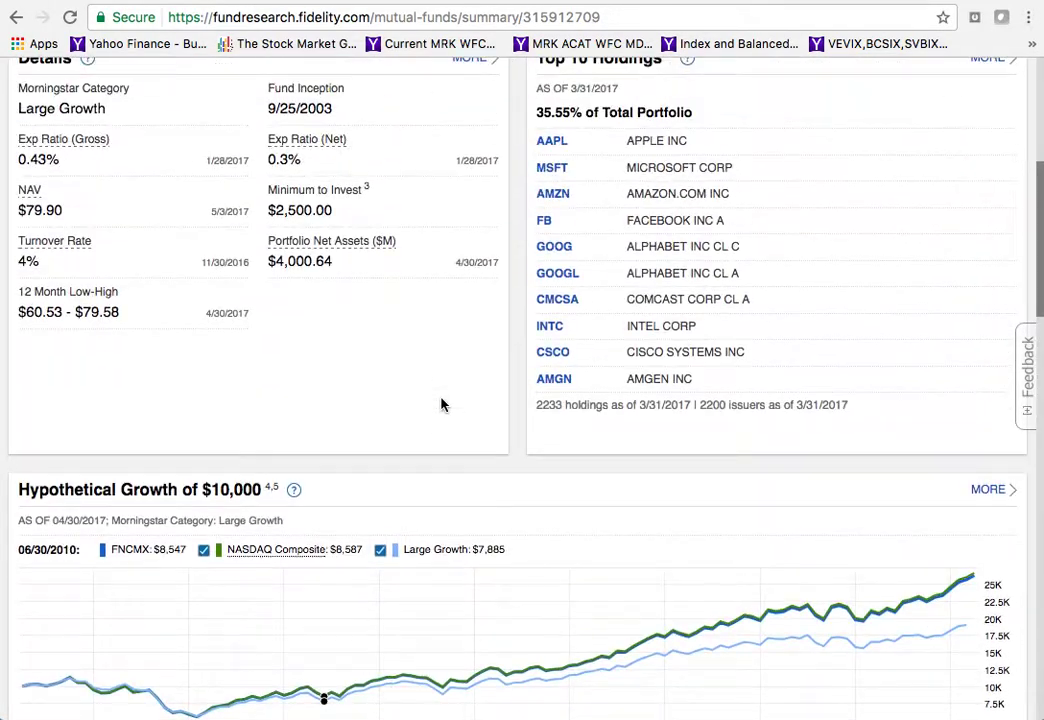
scroll(444, 404, up, 2)
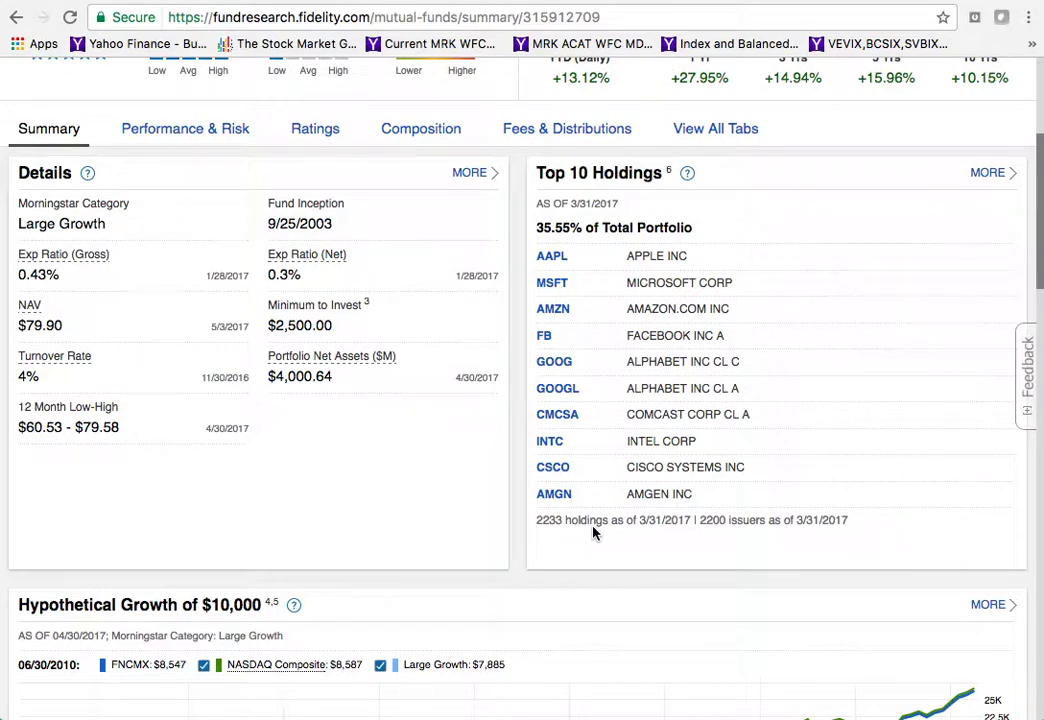
Examine the fund's Quarter-End Average Annual Total Returns before and after taxes against the NASDAQ Composite and Large Growth
scroll(593, 532, down, 5)
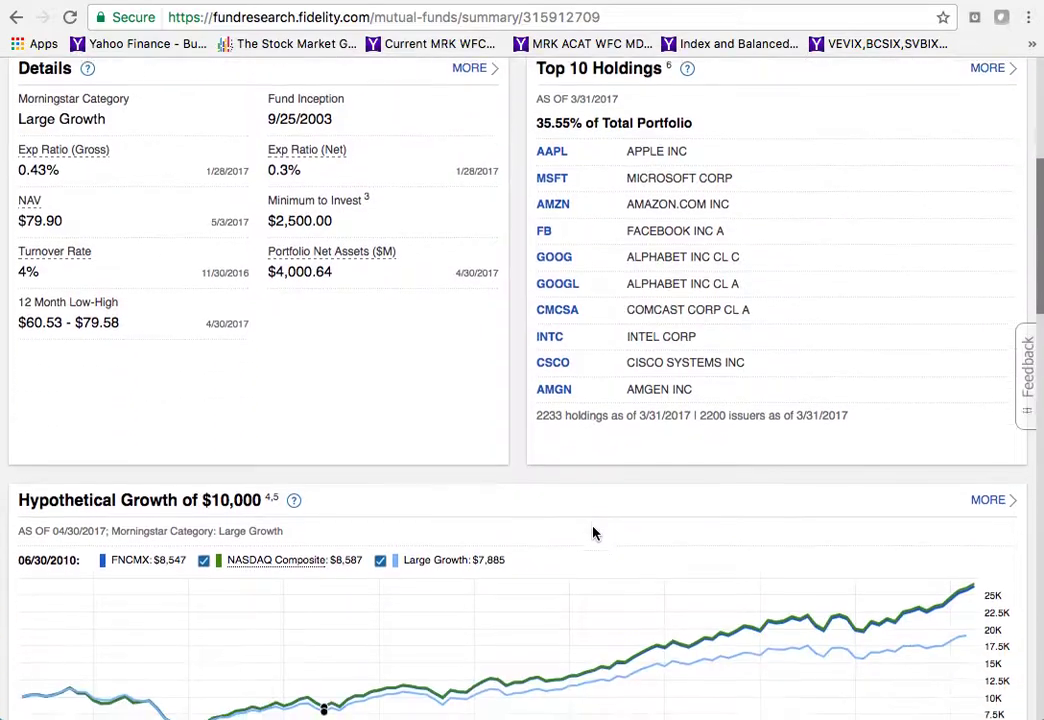
scroll(593, 532, down, 5)
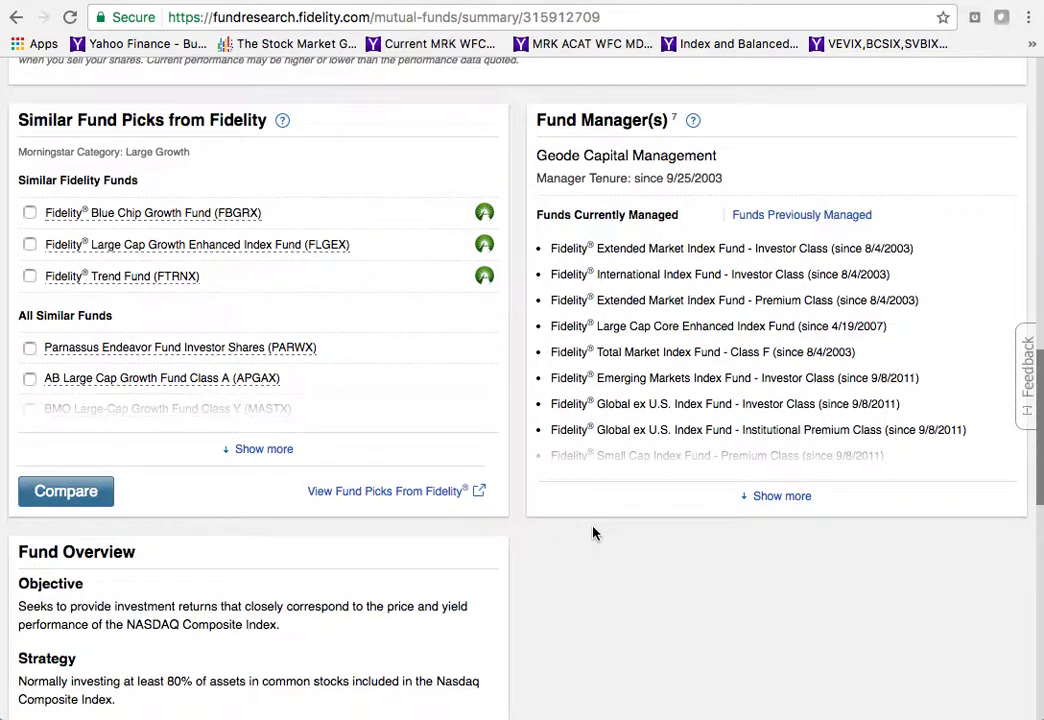
scroll(593, 532, down, 4)
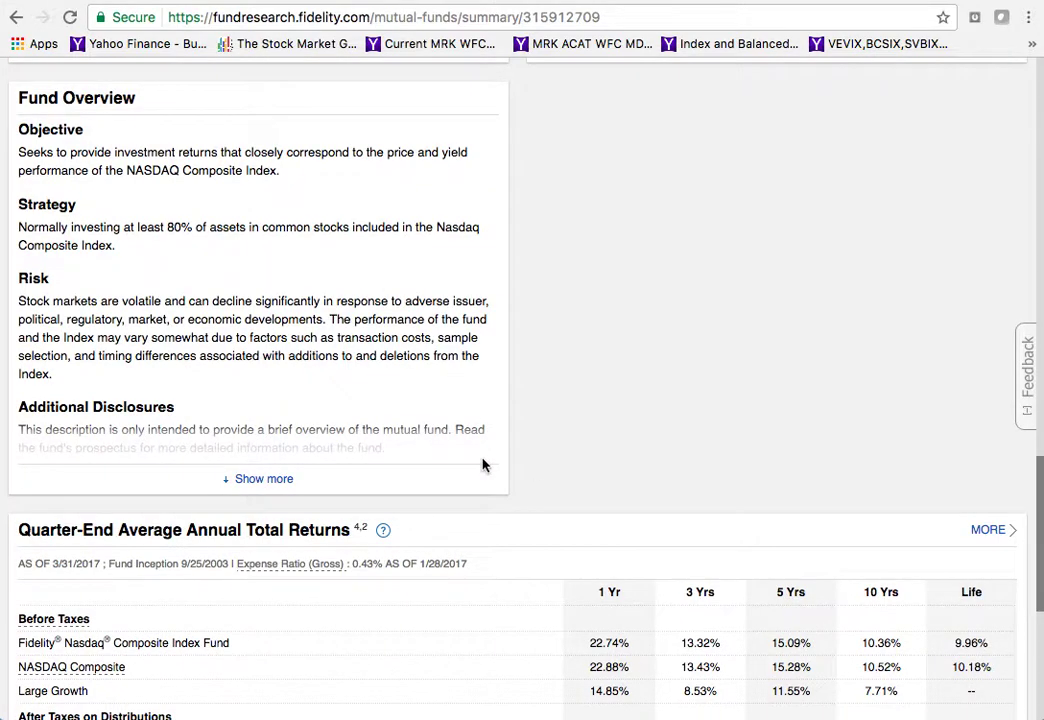
scroll(485, 464, down, 3)
scroll(483, 464, down, 1)
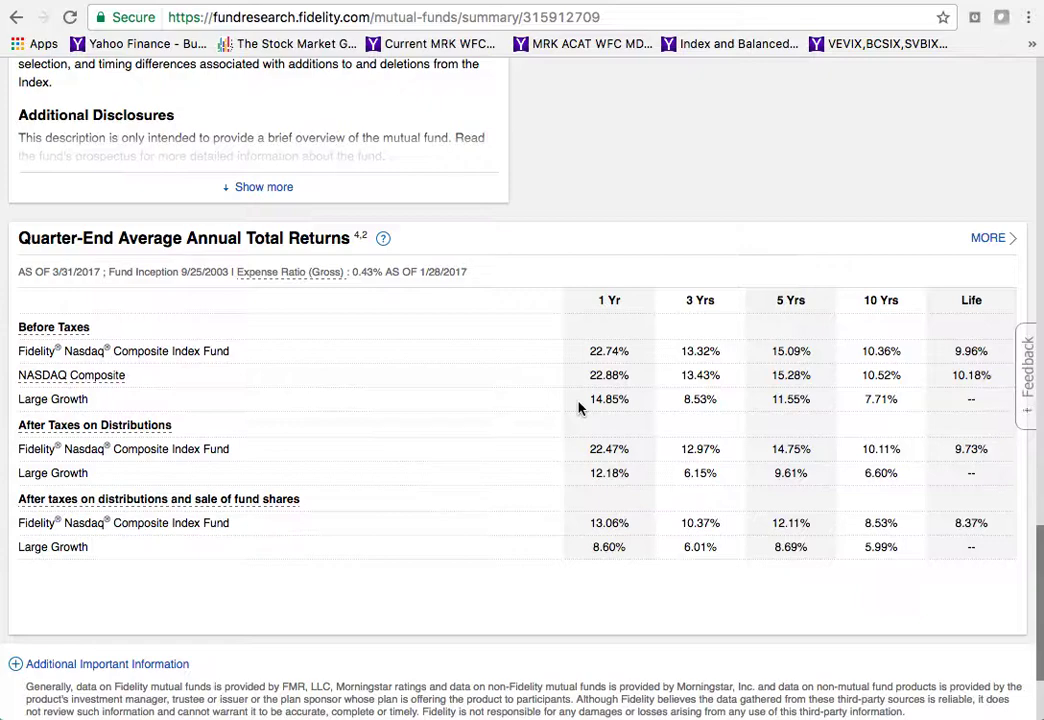
scroll(578, 407, up, 1)
scroll(578, 407, down, 1)
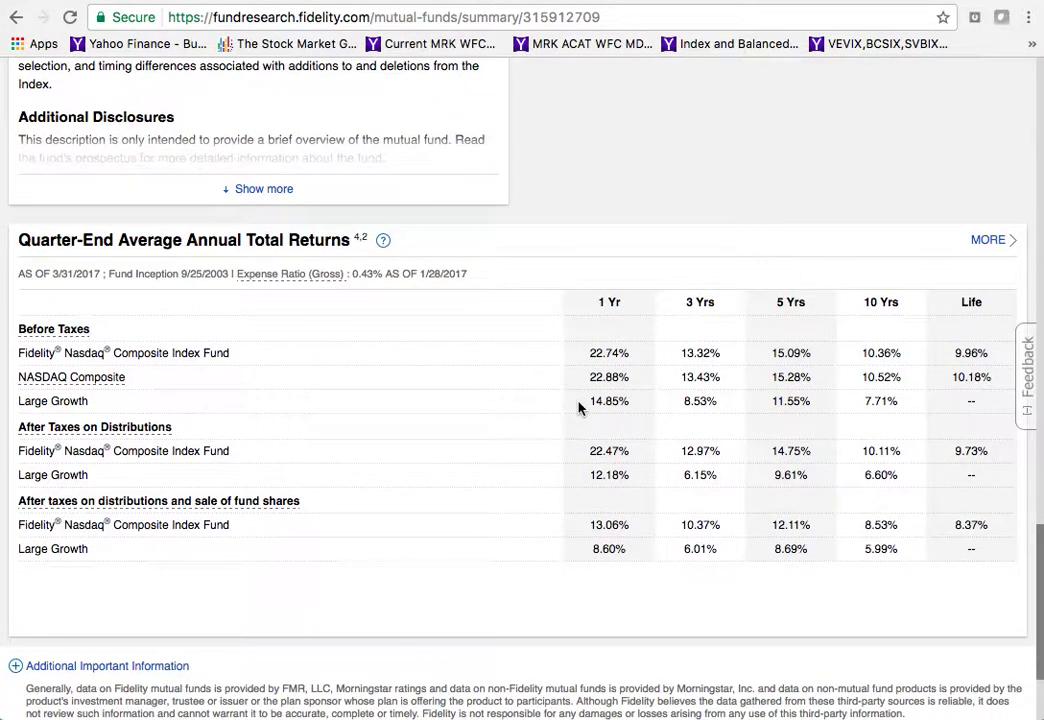
Return to the start of the FNCMX summary to view its Morningstar snapshot and average annual returns
scroll(578, 407, up, 3)
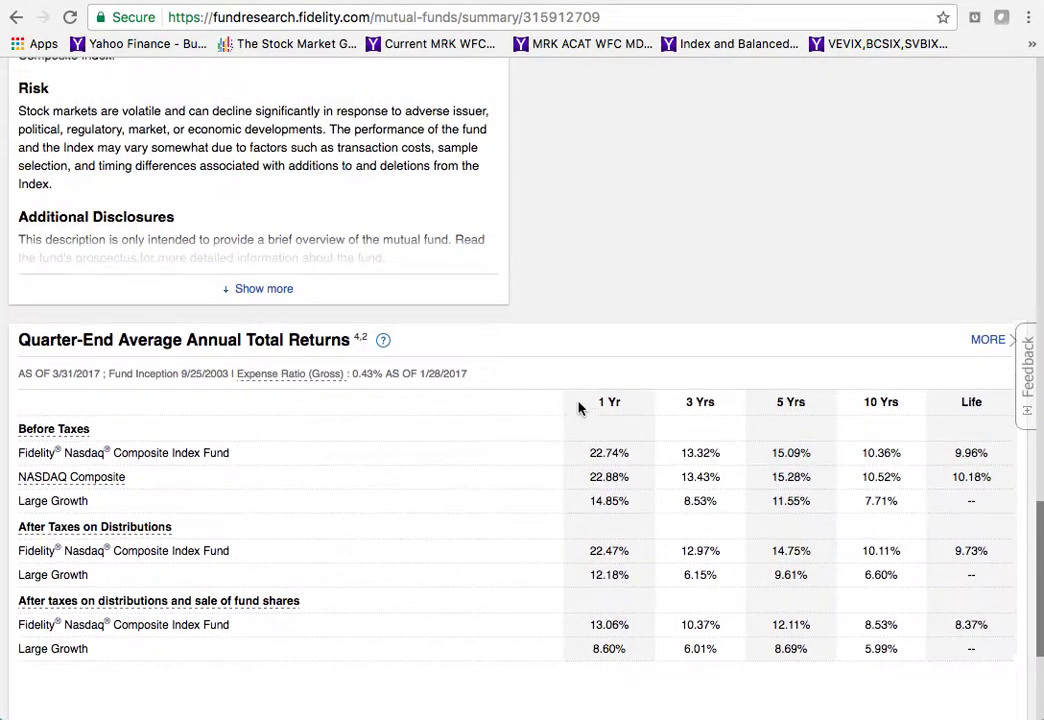
scroll(578, 407, up, 3)
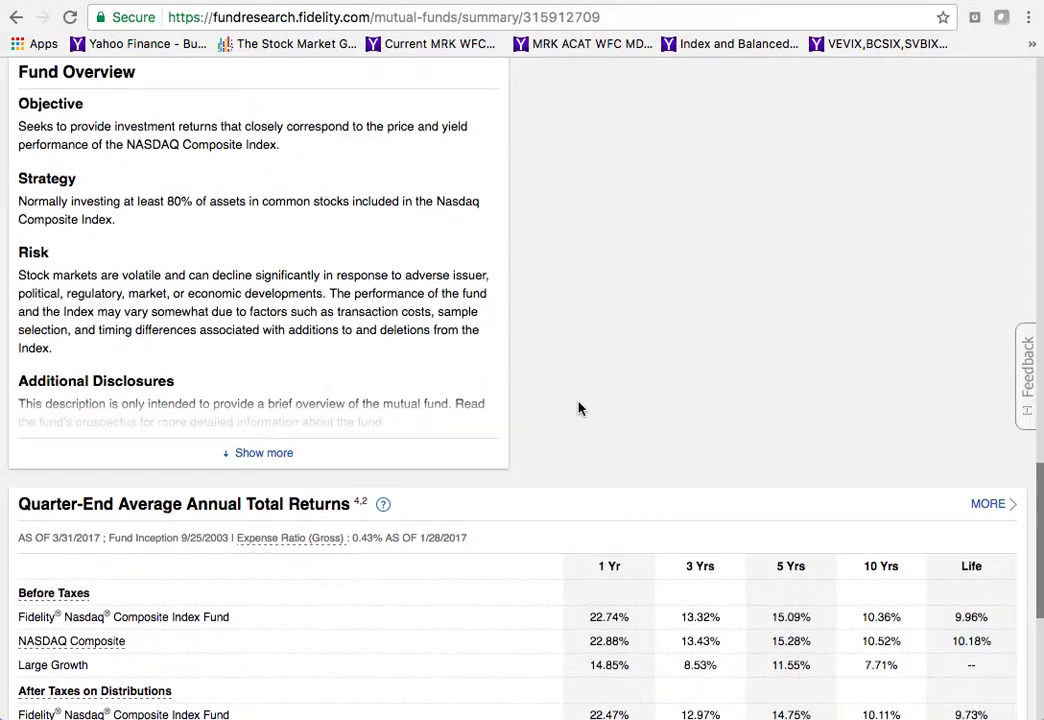
scroll(578, 407, up, 6)
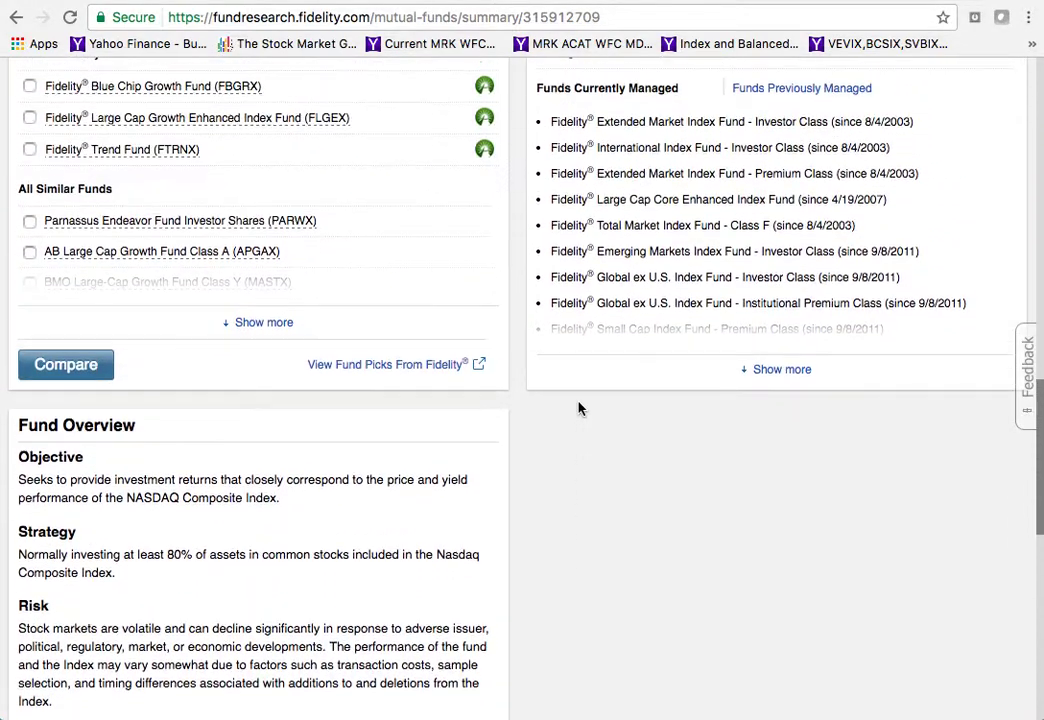
scroll(578, 407, up, 12)
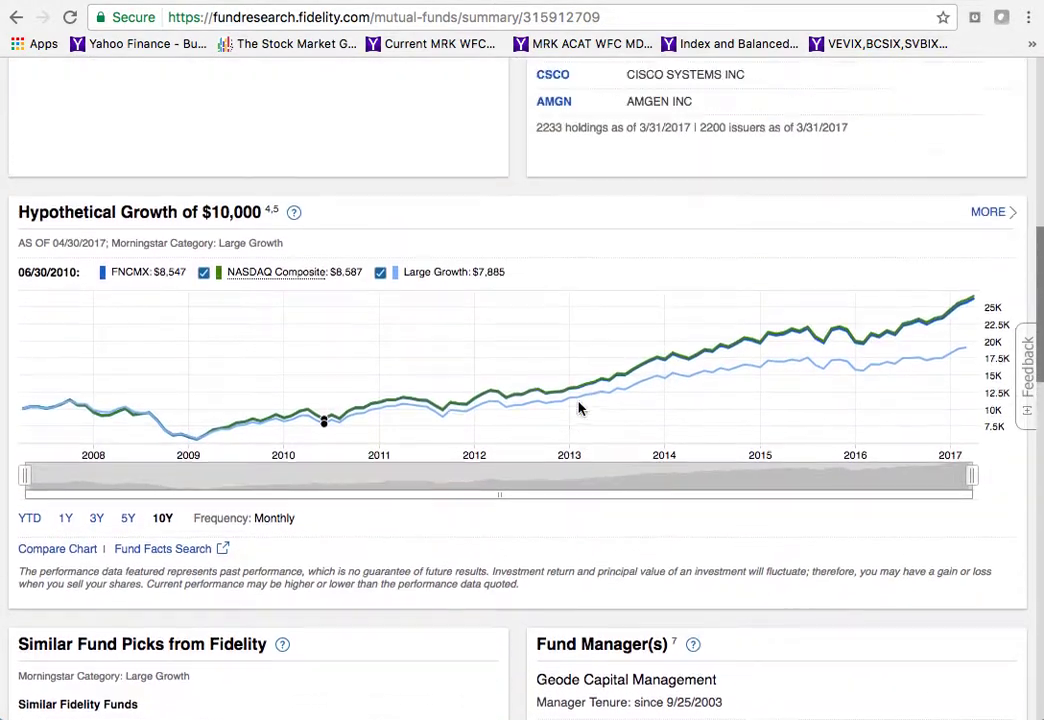
scroll(578, 407, up, 4)
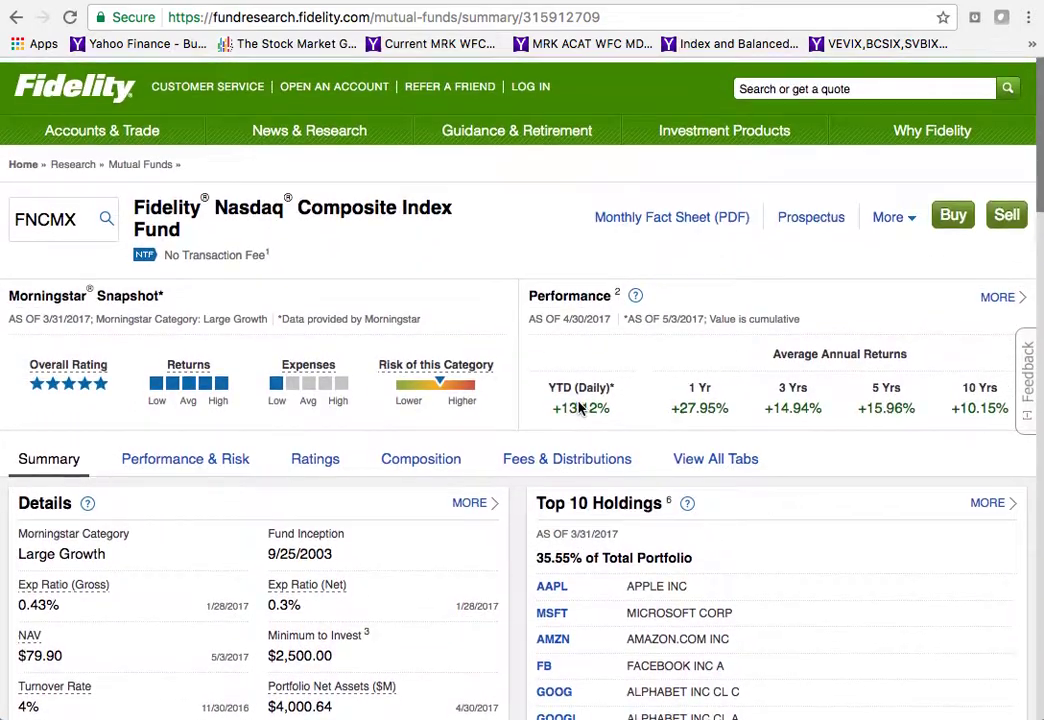